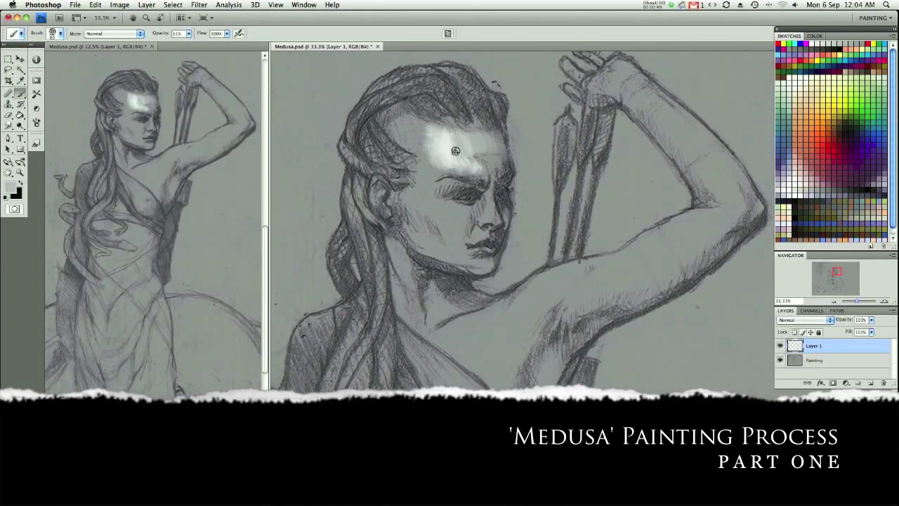
# Extend the forehead highlight to the hairline, shadow the brow and shade cheek and jaw mid grey
pyautogui.moveTo(456, 152)
pyautogui.mouseDown()
pyautogui.moveTo(426, 163)
pyautogui.moveTo(419, 141)
pyautogui.moveTo(393, 135)
pyautogui.moveTo(484, 161)
pyautogui.mouseUp()
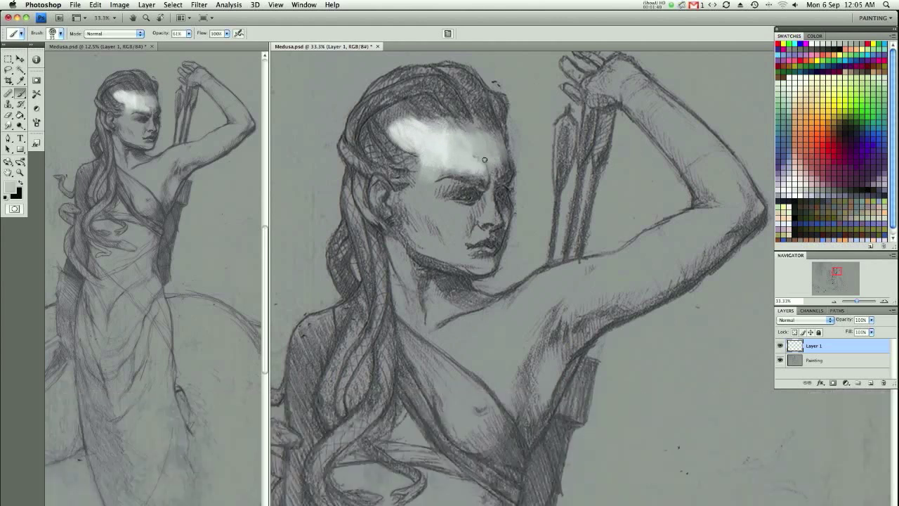
pyautogui.moveTo(433, 192); pyautogui.dragTo(475, 182)
pyautogui.press('x')
pyautogui.keyDown('alt'); pyautogui.click(485, 207); pyautogui.keyUp('alt')
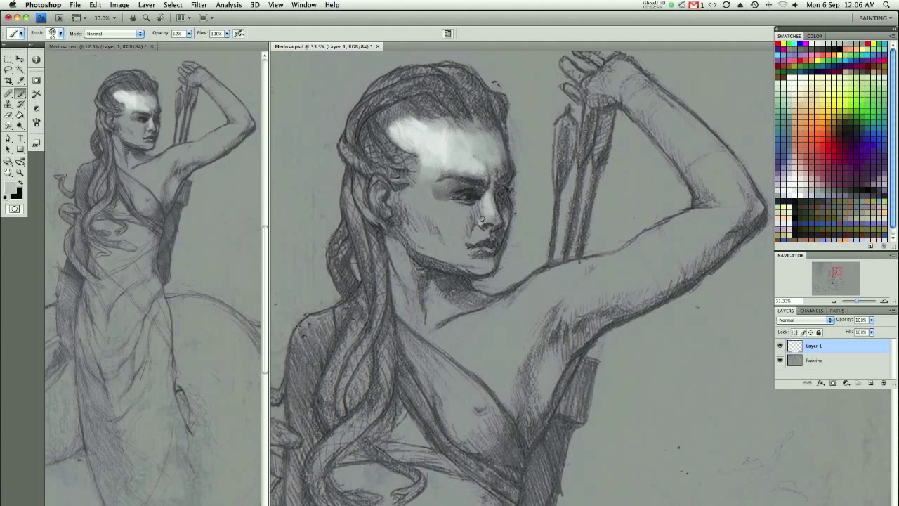
pyautogui.moveTo(457, 235)
pyautogui.mouseDown()
pyautogui.moveTo(421, 231)
pyautogui.moveTo(422, 257)
pyautogui.moveTo(400, 235)
pyautogui.moveTo(422, 211)
pyautogui.mouseUp()
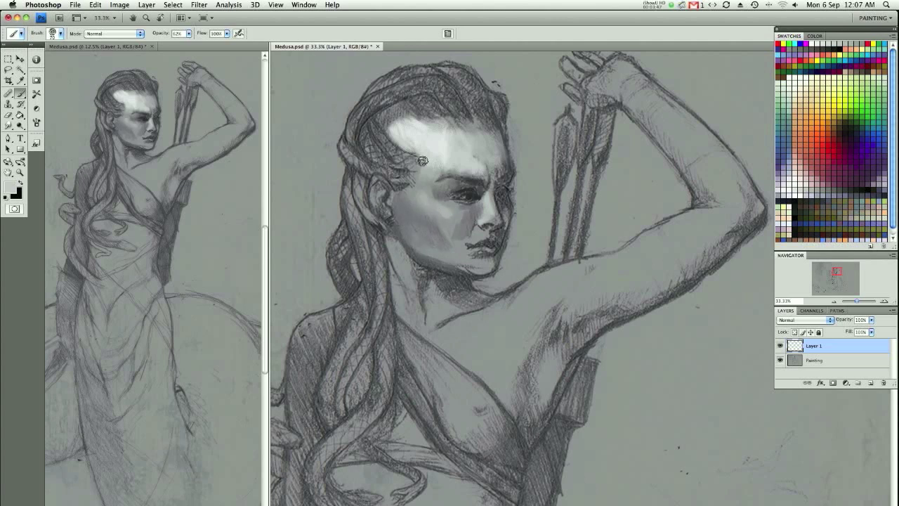
pyautogui.moveTo(401, 120); pyautogui.dragTo(413, 130)
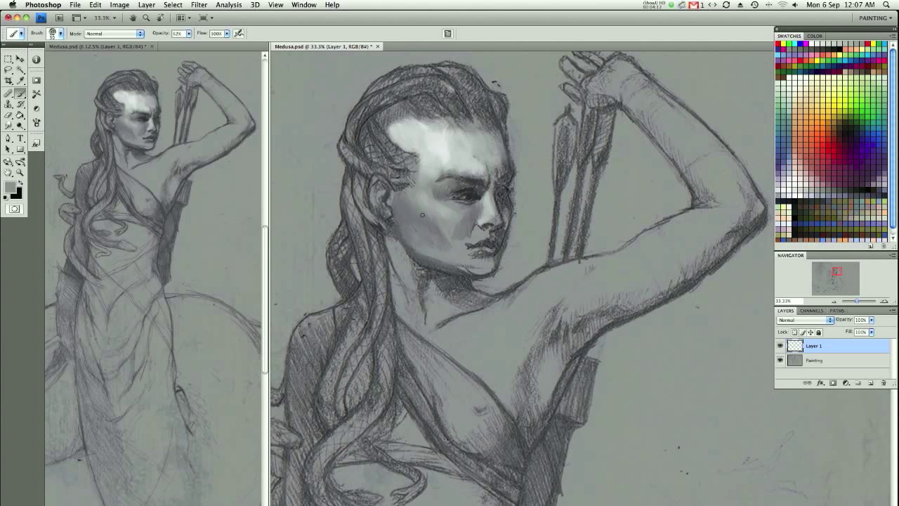
pyautogui.scroll(1, 482, 218)
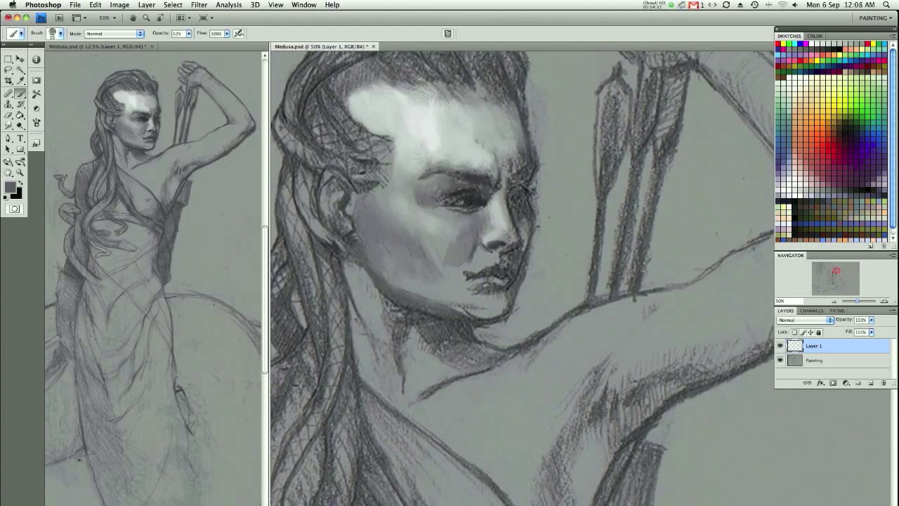
# Lighten the forehead and temple, smooth the cheek below the eye, and ready a small dark-grey brush
pyautogui.moveTo(478, 167)
pyautogui.mouseDown()
pyautogui.moveTo(436, 150)
pyautogui.moveTo(457, 160)
pyautogui.moveTo(527, 148)
pyautogui.mouseUp()
pyautogui.moveTo(524, 105); pyautogui.dragTo(524, 144)
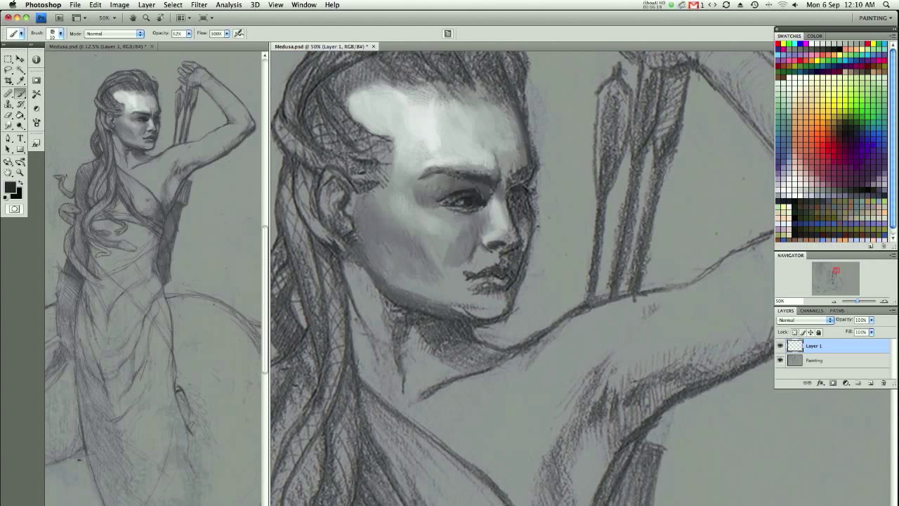
pyautogui.keyDown('alt'); pyautogui.click(494, 212); pyautogui.keyUp('alt')
pyautogui.moveTo(432, 242); pyautogui.dragTo(490, 211)
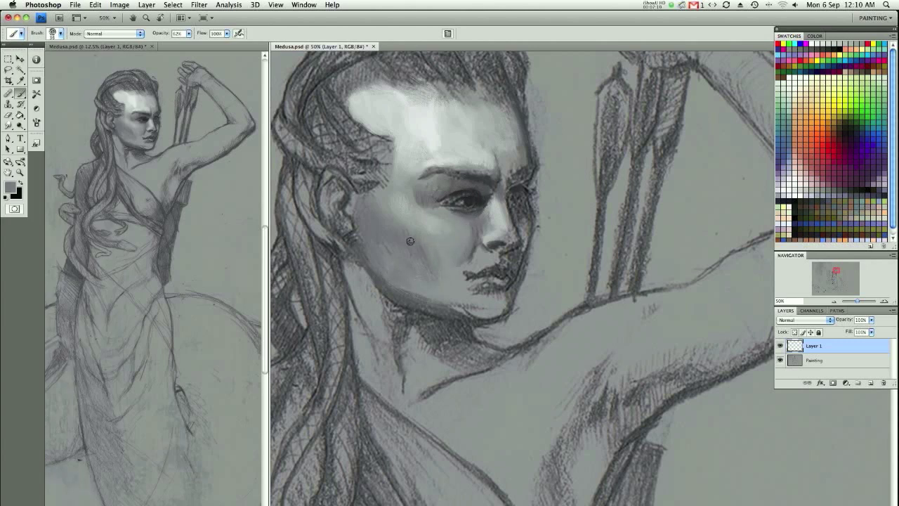
pyautogui.keyDown('alt'); pyautogui.click(490, 211); pyautogui.keyUp('alt')
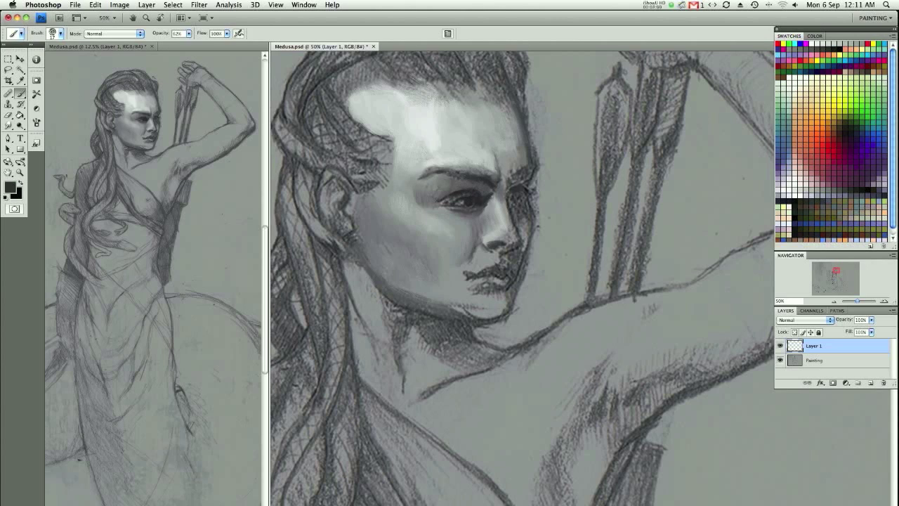
pyautogui.press('[')
pyautogui.press('[')
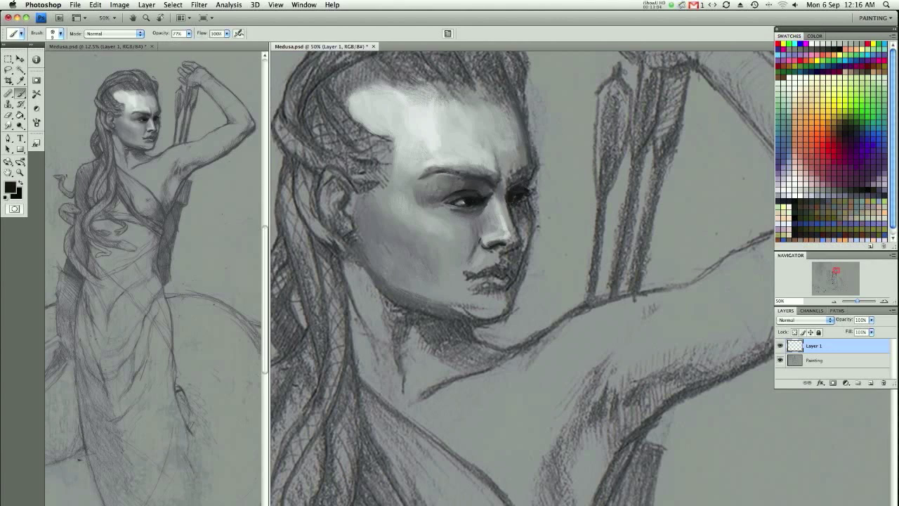
# At 50% opacity, sample greys around the lips and soften the shading under the lip and chin
pyautogui.press('.')
pyautogui.press('5')
pyautogui.keyDown('alt'); pyautogui.click(526, 277); pyautogui.keyUp('alt')
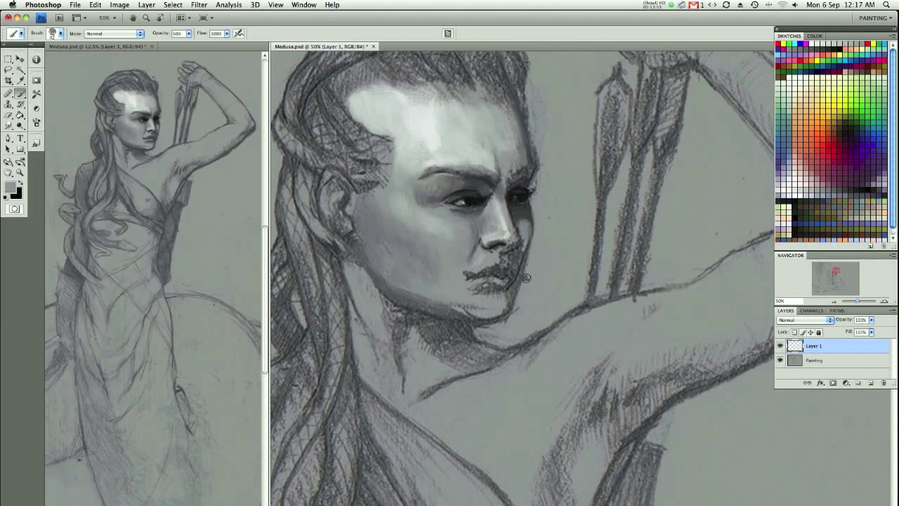
pyautogui.moveTo(421, 299); pyautogui.dragTo(467, 288)
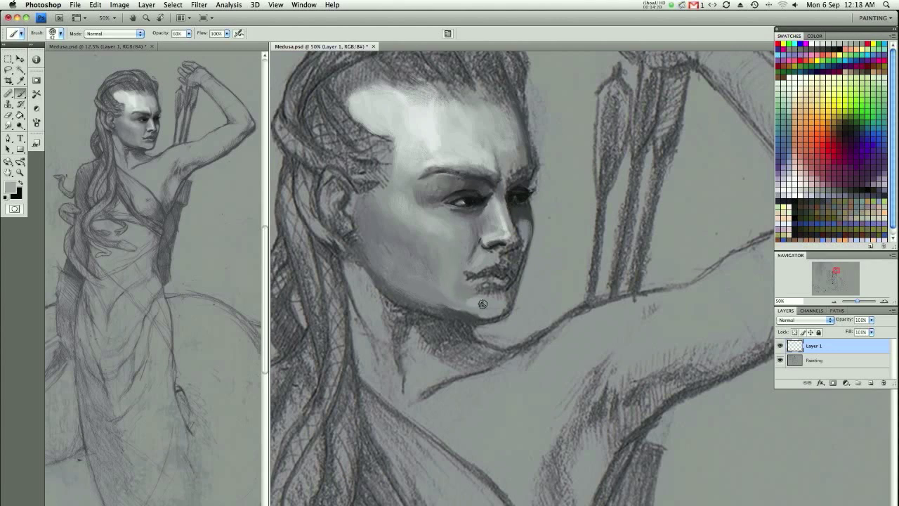
pyautogui.keyDown('alt'); pyautogui.click(485, 290); pyautogui.keyUp('alt')
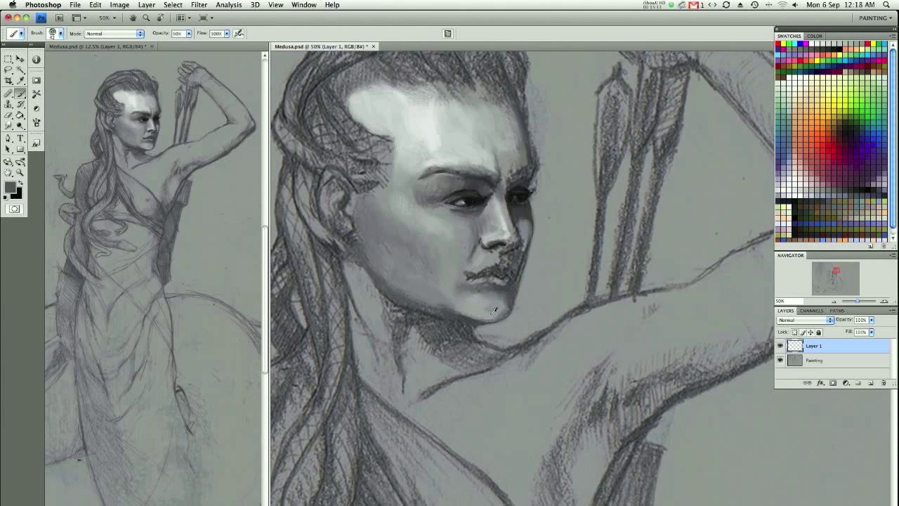
pyautogui.keyDown('alt'); pyautogui.click(461, 282); pyautogui.keyUp('alt')
pyautogui.keyDown('alt'); pyautogui.click(492, 275); pyautogui.keyUp('alt')
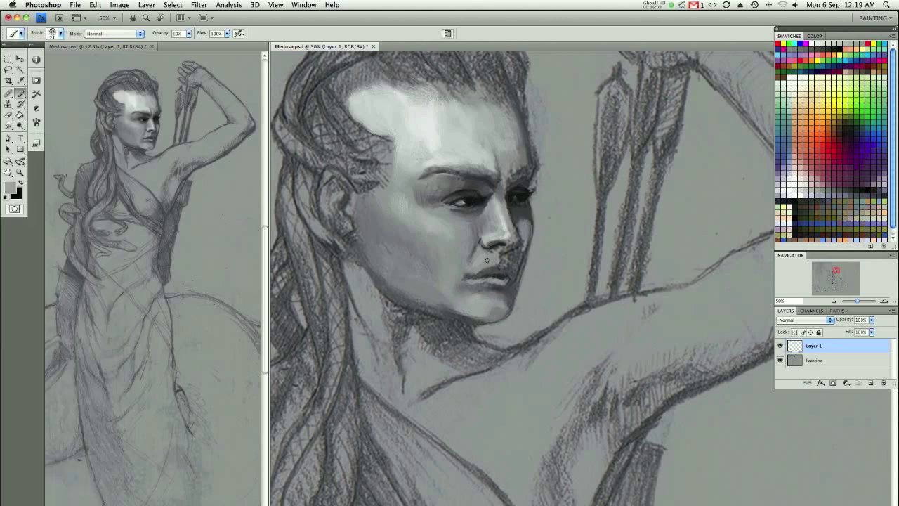
pyautogui.keyDown('alt'); pyautogui.click(459, 270); pyautogui.keyUp('alt')
pyautogui.keyDown('alt'); pyautogui.click(492, 282); pyautogui.keyUp('alt')
pyautogui.keyDown('alt'); pyautogui.click(522, 218); pyautogui.keyUp('alt')
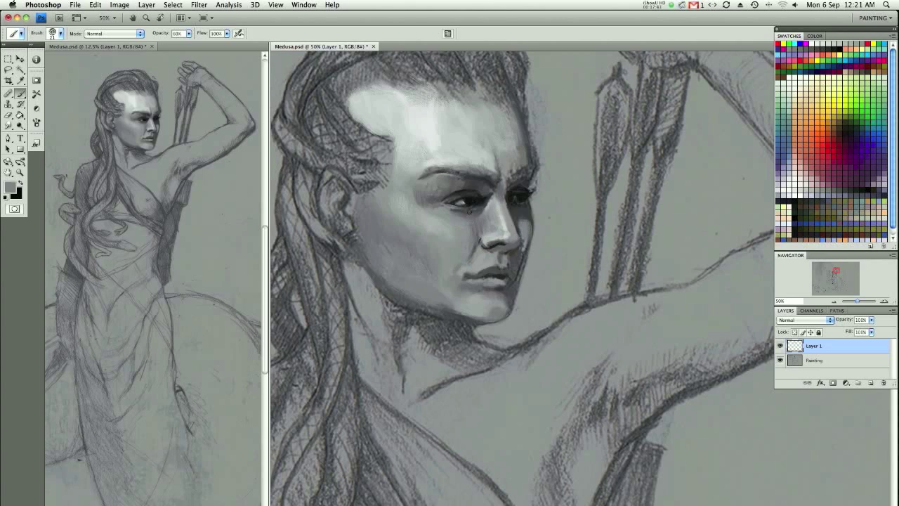
pyautogui.press('[')
pyautogui.press('[')
pyautogui.press('[')
# At 100% opacity, paint a light forehead-edge stroke and a darker textured shadow under the jaw
pyautogui.keyDown('alt'); pyautogui.click(526, 236); pyautogui.keyUp('alt')
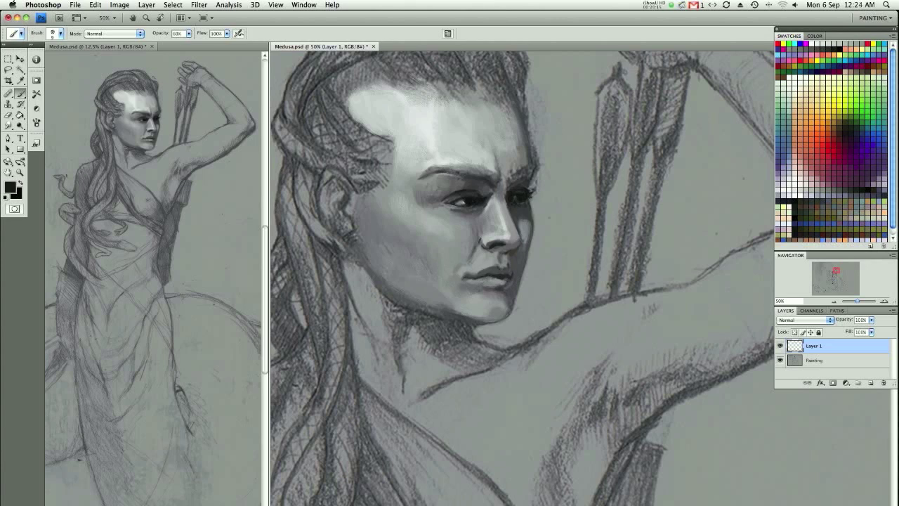
pyautogui.keyDown('alt'); pyautogui.click(536, 184); pyautogui.keyUp('alt')
pyautogui.press('0')
pyautogui.keyDown('alt'); pyautogui.click(537, 169); pyautogui.keyUp('alt')
pyautogui.moveTo(538, 168); pyautogui.dragTo(534, 135)
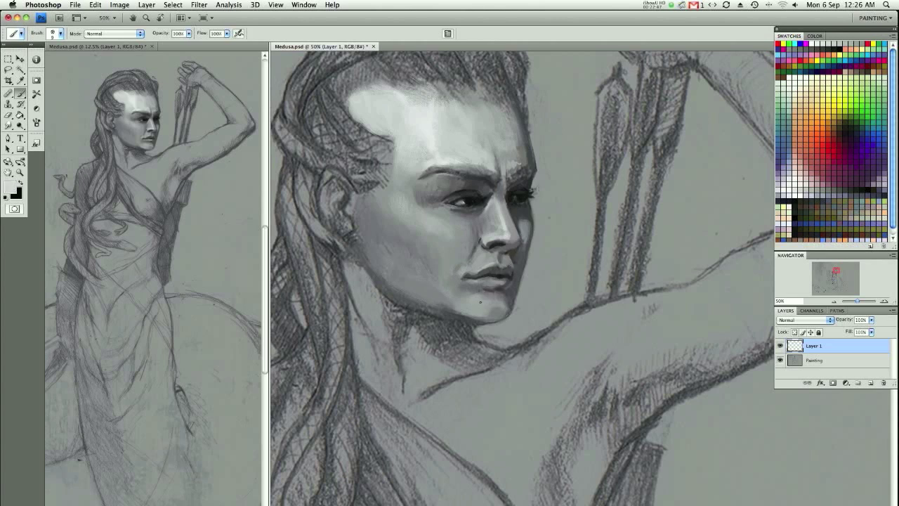
pyautogui.press('.')
pyautogui.moveTo(416, 290)
pyautogui.mouseDown()
pyautogui.moveTo(443, 326)
pyautogui.moveTo(387, 309)
pyautogui.mouseUp()
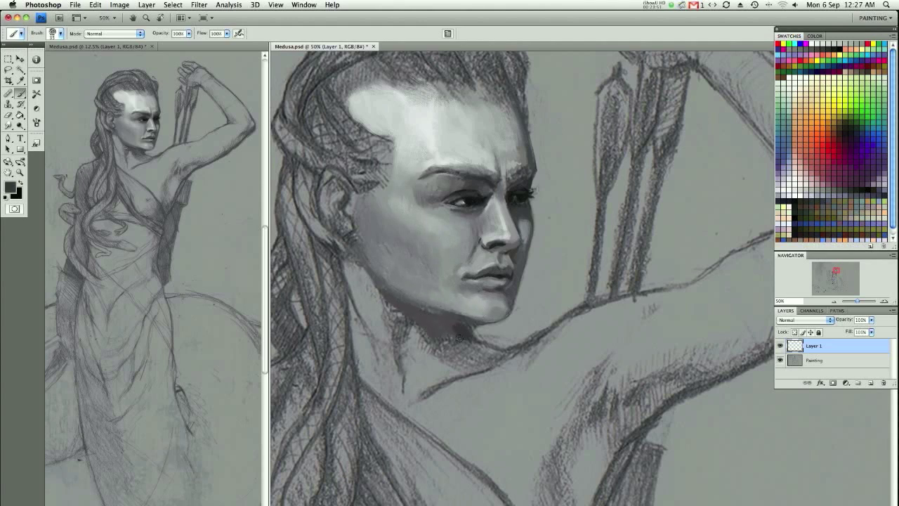
# At 17% opacity, paint dark strokes near the ear and down the side of the neck
pyautogui.keyDown('alt'); pyautogui.click(378, 312); pyautogui.keyUp('alt')
pyautogui.press('1')
pyautogui.press('7')
pyautogui.moveTo(339, 246)
pyautogui.mouseDown()
pyautogui.moveTo(351, 239)
pyautogui.moveTo(330, 235)
pyautogui.moveTo(357, 334)
pyautogui.mouseUp()
pyautogui.keyDown('alt'); pyautogui.click(371, 271); pyautogui.keyUp('alt')
pyautogui.moveTo(354, 303); pyautogui.dragTo(373, 383)
pyautogui.moveTo(401, 343)
pyautogui.mouseDown()
pyautogui.moveTo(416, 394)
pyautogui.moveTo(550, 326)
pyautogui.moveTo(414, 400)
pyautogui.mouseUp()
# Lay a light tone over the shoulder and arm, darken under the chin, and blend the neck-shoulder shadow
pyautogui.moveTo(478, 383)
pyautogui.mouseDown()
pyautogui.moveTo(592, 308)
pyautogui.moveTo(687, 288)
pyautogui.mouseUp()
pyautogui.moveTo(587, 320)
pyautogui.mouseDown()
pyautogui.moveTo(534, 366)
pyautogui.moveTo(443, 348)
pyautogui.moveTo(482, 331)
pyautogui.mouseUp()
pyautogui.moveTo(450, 369); pyautogui.dragTo(504, 327)
pyautogui.keyDown('alt'); pyautogui.click(418, 301); pyautogui.keyUp('alt')
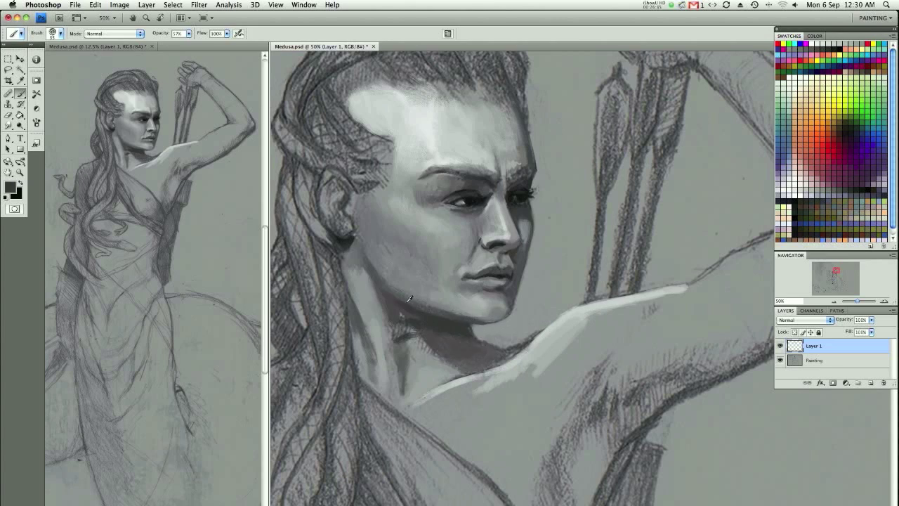
pyautogui.moveTo(388, 333); pyautogui.dragTo(434, 329)
pyautogui.keyDown('alt'); pyautogui.click(492, 345); pyautogui.keyUp('alt')
pyautogui.moveTo(495, 358); pyautogui.dragTo(540, 337)
pyautogui.moveTo(527, 348)
pyautogui.mouseDown()
pyautogui.moveTo(569, 316)
pyautogui.moveTo(509, 347)
pyautogui.moveTo(693, 302)
pyautogui.moveTo(475, 428)
pyautogui.mouseUp()
# Paint and blend the shading around and below the armpit and along the underside of the arm
pyautogui.press(']')
pyautogui.press(']')
pyautogui.press(']')
pyautogui.press('[')
pyautogui.press('[')
pyautogui.press('[')
pyautogui.scroll(-3, 482, 450)
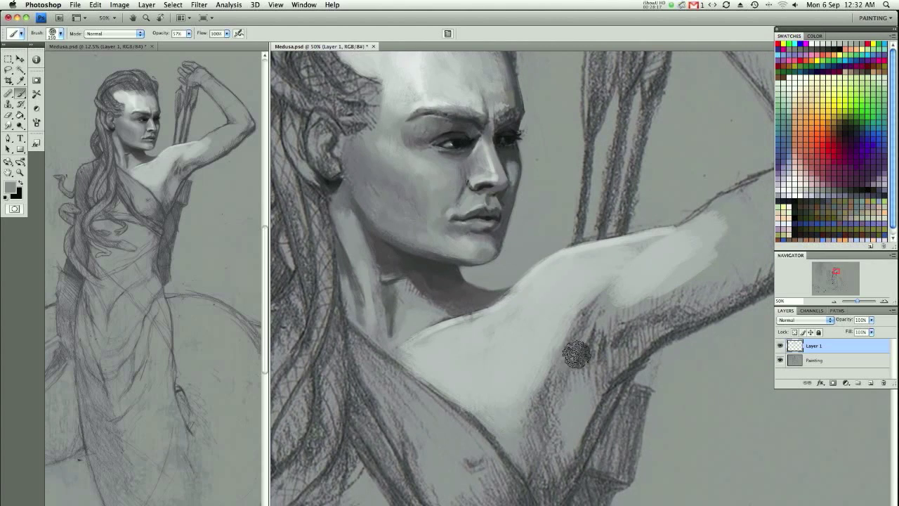
pyautogui.moveTo(573, 312)
pyautogui.mouseDown()
pyautogui.moveTo(600, 355)
pyautogui.moveTo(570, 428)
pyautogui.mouseUp()
pyautogui.scroll(1, 534, 295)
pyautogui.moveTo(566, 387); pyautogui.dragTo(563, 453)
pyautogui.moveTo(565, 414); pyautogui.dragTo(548, 488)
pyautogui.moveTo(583, 372)
pyautogui.mouseDown()
pyautogui.moveTo(597, 302)
pyautogui.moveTo(612, 335)
pyautogui.mouseUp()
pyautogui.scroll(-2, 612, 335)
pyautogui.moveTo(576, 358); pyautogui.dragTo(566, 375)
pyautogui.scroll(-2, 567, 375)
pyautogui.moveTo(556, 422)
pyautogui.mouseDown()
pyautogui.moveTo(633, 286)
pyautogui.moveTo(653, 278)
pyautogui.mouseUp()
pyautogui.moveTo(628, 309)
pyautogui.mouseDown()
pyautogui.moveTo(611, 281)
pyautogui.moveTo(642, 257)
pyautogui.mouseUp()
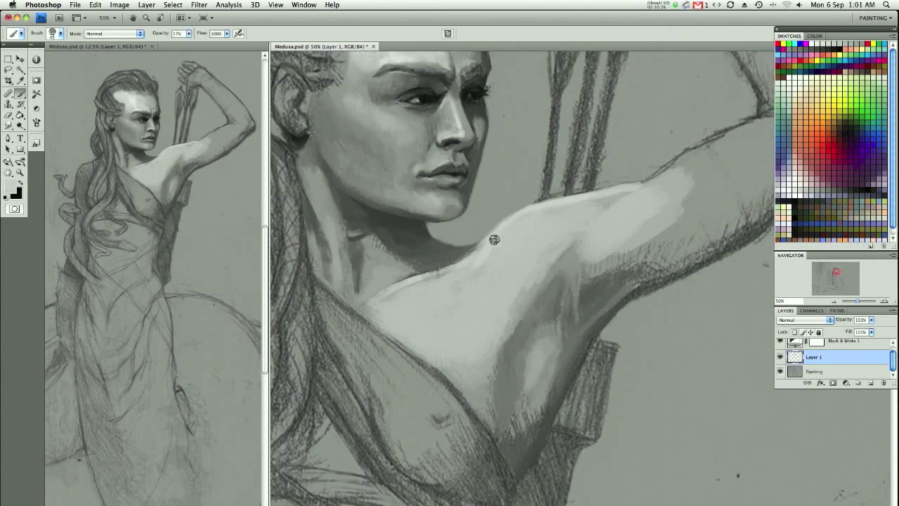
# Brighten the armpit and underarm, then shade the underarm darker
pyautogui.press('F5')
pyautogui.press('F5')
pyautogui.scroll(-2, 513, 379)
pyautogui.moveTo(513, 379)
pyautogui.mouseDown()
pyautogui.moveTo(492, 287)
pyautogui.moveTo(525, 243)
pyautogui.moveTo(611, 211)
pyautogui.moveTo(594, 157)
pyautogui.moveTo(649, 137)
pyautogui.moveTo(675, 172)
pyautogui.moveTo(569, 256)
pyautogui.moveTo(499, 288)
pyautogui.mouseUp()
pyautogui.scroll(2, 605, 165)
pyautogui.hscroll(3, 605, 165)
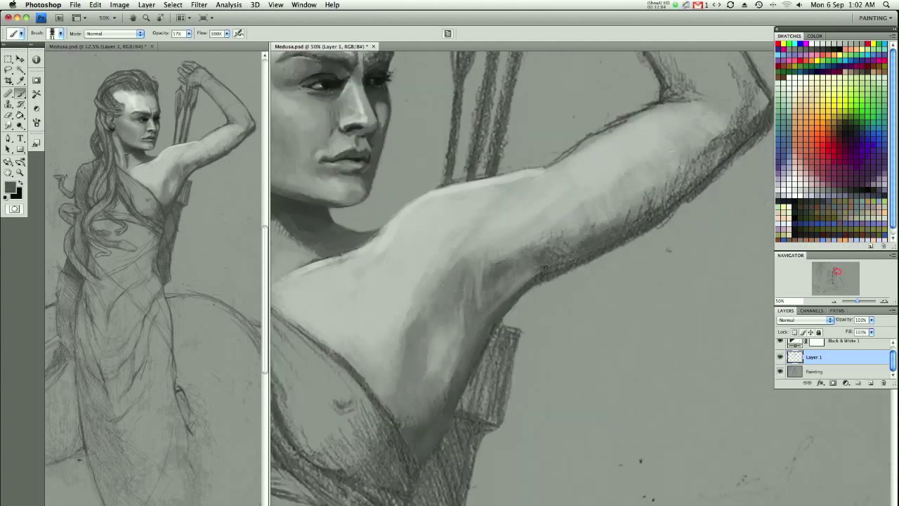
pyautogui.moveTo(723, 151); pyautogui.dragTo(657, 202)
pyautogui.scroll(2, 672, 161)
pyautogui.hscroll(3, 673, 161)
# Add light strokes across the elbow and upper arm
pyautogui.press('F5')
pyautogui.press('Escape')
pyautogui.moveTo(710, 154); pyautogui.dragTo(685, 193)
pyautogui.moveTo(710, 105)
pyautogui.mouseDown()
pyautogui.moveTo(681, 165)
pyautogui.moveTo(674, 158)
pyautogui.mouseUp()
pyautogui.moveTo(657, 151)
pyautogui.mouseDown()
pyautogui.moveTo(608, 134)
pyautogui.moveTo(636, 137)
pyautogui.mouseUp()
pyautogui.moveTo(598, 99); pyautogui.dragTo(653, 144)
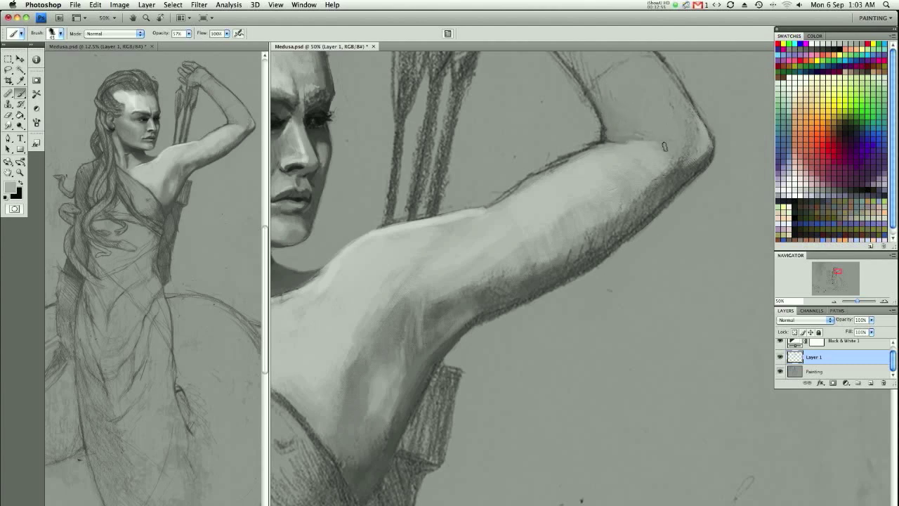
pyautogui.scroll(1, 633, 141)
pyautogui.hscroll(-1, 632, 141)
pyautogui.moveTo(555, 222); pyautogui.dragTo(612, 174)
pyautogui.moveTo(520, 239); pyautogui.dragTo(628, 179)
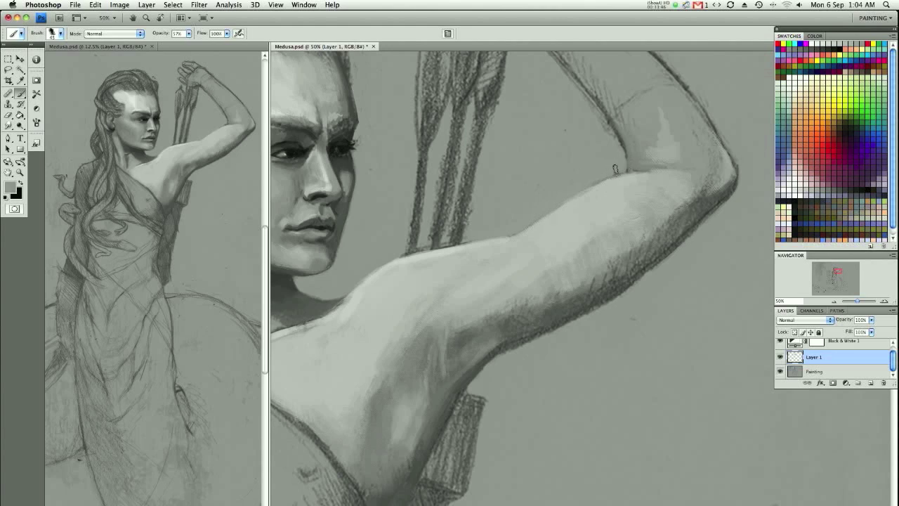
# Rework the upper-arm shadow and highlight the forearm from the wrist toward the hand
pyautogui.scroll(1, 628, 179)
pyautogui.hscroll(1, 628, 180)
pyautogui.scroll(2, 543, 149)
pyautogui.moveTo(543, 149)
pyautogui.mouseDown()
pyautogui.moveTo(583, 224)
pyautogui.moveTo(495, 98)
pyautogui.moveTo(533, 121)
pyautogui.moveTo(456, 141)
pyautogui.moveTo(506, 119)
pyautogui.moveTo(544, 140)
pyautogui.mouseUp()
pyautogui.scroll(2, 533, 122)
pyautogui.hscroll(-2, 544, 141)
pyautogui.scroll(1, 544, 141)
pyautogui.moveTo(616, 148)
pyautogui.mouseDown()
pyautogui.moveTo(573, 116)
pyautogui.moveTo(501, 94)
pyautogui.moveTo(579, 140)
pyautogui.moveTo(604, 144)
pyautogui.moveTo(551, 160)
pyautogui.moveTo(520, 137)
pyautogui.moveTo(551, 177)
pyautogui.moveTo(485, 163)
pyautogui.moveTo(498, 164)
pyautogui.moveTo(492, 134)
pyautogui.moveTo(531, 152)
pyautogui.moveTo(541, 146)
pyautogui.moveTo(551, 162)
pyautogui.mouseUp()
pyautogui.keyDown('alt'); pyautogui.click(495, 137); pyautogui.keyUp('alt')
# In light grey, mark the knuckles, define the wrist's top edge and highlight the forearm underside
pyautogui.scroll(-1, 508, 167)
pyautogui.scroll(2, 508, 168)
pyautogui.hscroll(-1, 508, 168)
pyautogui.keyDown('alt'); pyautogui.click(500, 153); pyautogui.keyUp('alt')
pyautogui.moveTo(550, 121); pyautogui.dragTo(562, 110)
pyautogui.moveTo(607, 138)
pyautogui.mouseDown()
pyautogui.moveTo(587, 132)
pyautogui.moveTo(635, 171)
pyautogui.moveTo(578, 167)
pyautogui.mouseUp()
pyautogui.moveTo(634, 182)
pyautogui.mouseDown()
pyautogui.moveTo(669, 202)
pyautogui.moveTo(643, 223)
pyautogui.mouseUp()
pyautogui.moveTo(588, 201); pyautogui.dragTo(627, 246)
# Shade the fist darker, darken the finger gaps and lighten the fingertip edges
pyautogui.keyDown('alt'); pyautogui.click(562, 138); pyautogui.keyUp('alt')
pyautogui.keyDown('alt'); pyautogui.click(538, 134); pyautogui.keyUp('alt')
pyautogui.moveTo(534, 131)
pyautogui.mouseDown()
pyautogui.moveTo(550, 145)
pyautogui.moveTo(570, 120)
pyautogui.moveTo(580, 125)
pyautogui.mouseUp()
pyautogui.keyDown('alt'); pyautogui.click(534, 128); pyautogui.keyUp('alt')
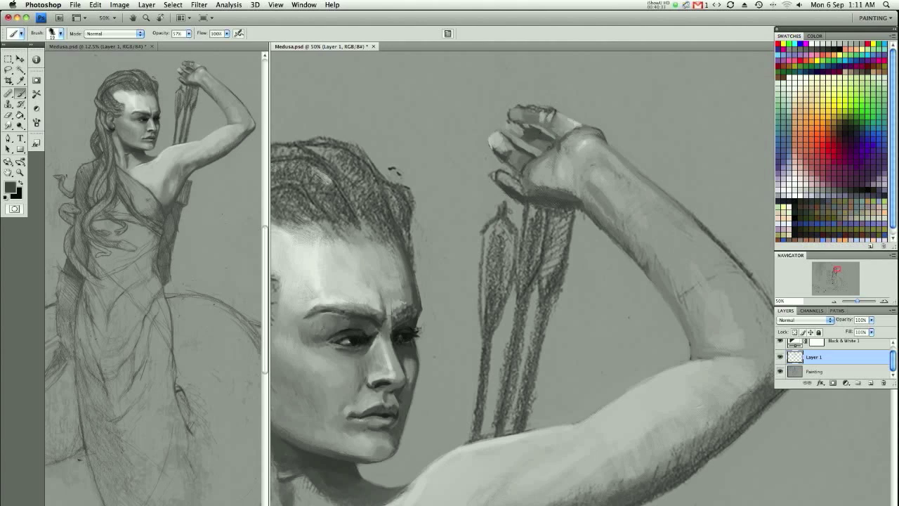
pyautogui.moveTo(527, 130); pyautogui.dragTo(553, 138)
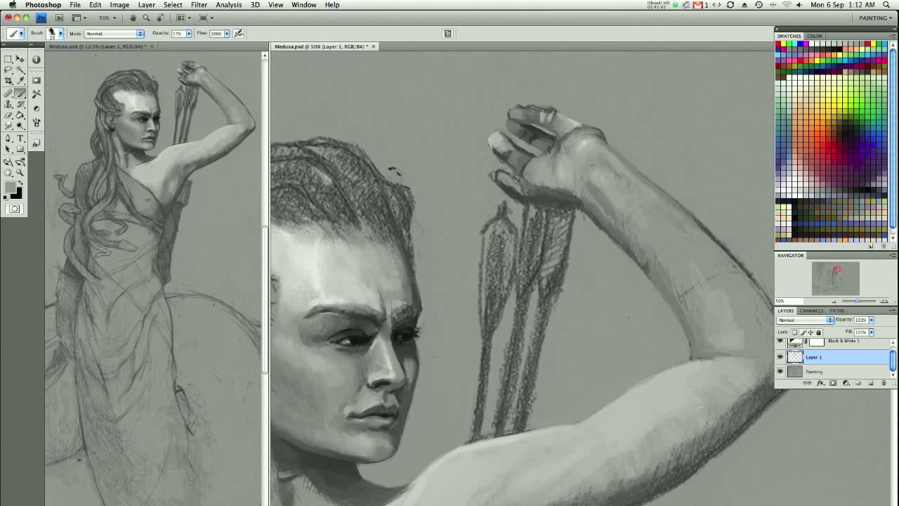
pyautogui.moveTo(537, 111); pyautogui.dragTo(535, 110)
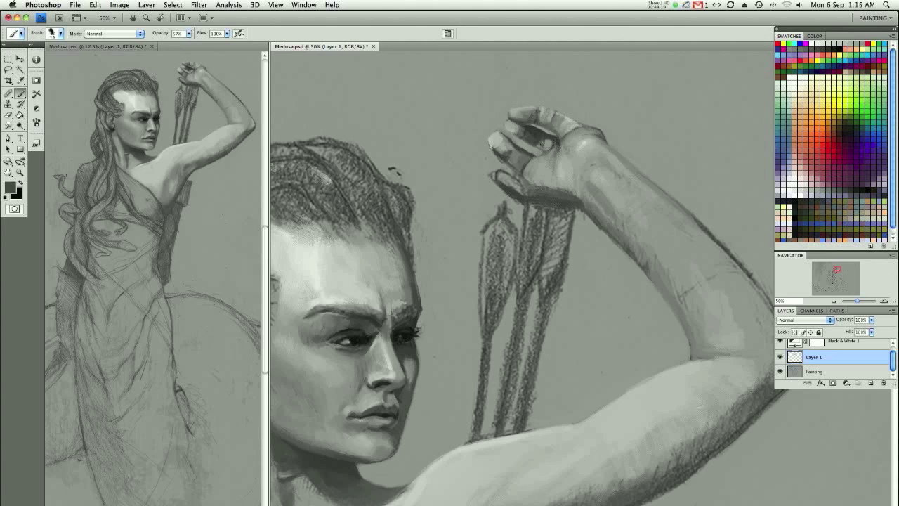
pyautogui.moveTo(542, 105)
pyautogui.mouseDown()
pyautogui.moveTo(548, 92)
pyautogui.moveTo(574, 116)
pyautogui.mouseUp()
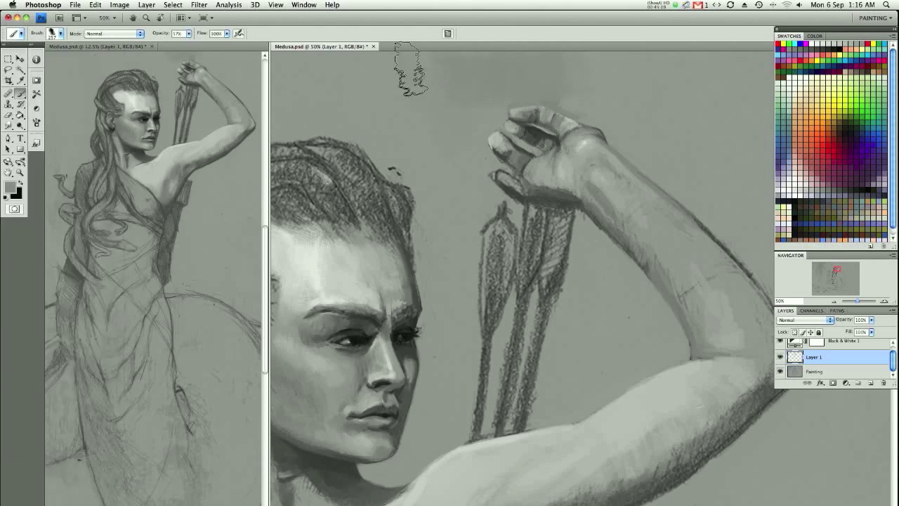
# Choose a different brush preset at 78% opacity and add faint shading beside the fingers
pyautogui.click(61, 33)
pyautogui.doubleClick(60, 228)
pyautogui.press('7')
pyautogui.press('8')
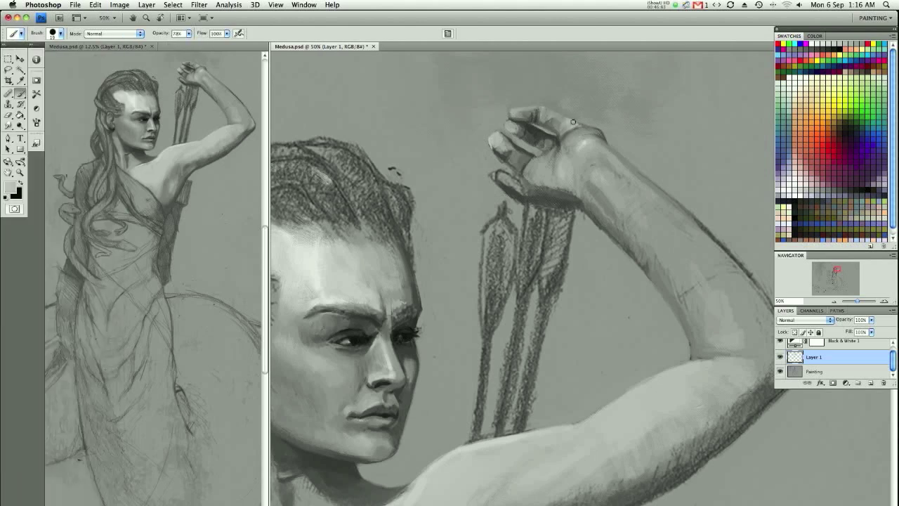
pyautogui.keyDown('alt'); pyautogui.click(566, 141); pyautogui.keyUp('alt')
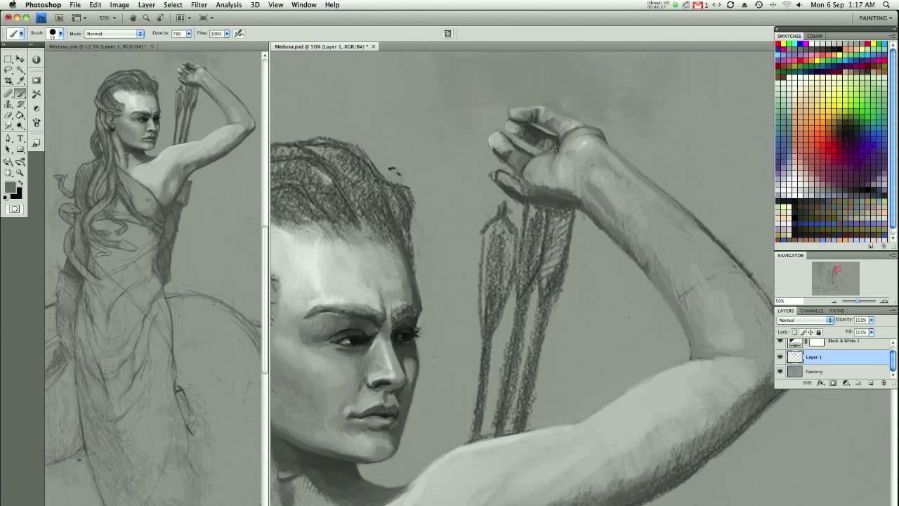
pyautogui.keyDown('alt'); pyautogui.click(494, 160); pyautogui.keyUp('alt')
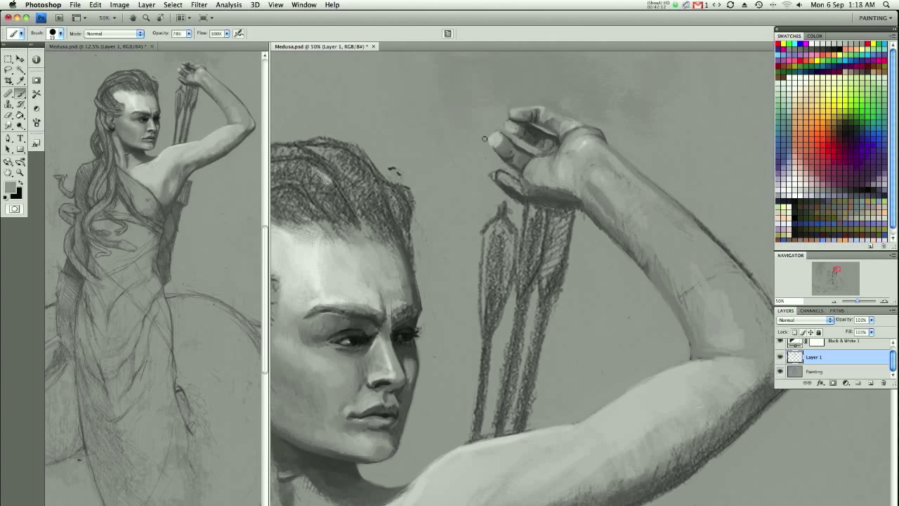
pyautogui.moveTo(484, 147); pyautogui.dragTo(491, 131)
# Shade the underside of the fist and wrist and darken the arrow shafts below it
pyautogui.keyDown('alt'); pyautogui.click(400, 328); pyautogui.keyUp('alt')
pyautogui.moveTo(524, 184)
pyautogui.mouseDown()
pyautogui.moveTo(580, 207)
pyautogui.moveTo(533, 202)
pyautogui.moveTo(599, 222)
pyautogui.mouseUp()
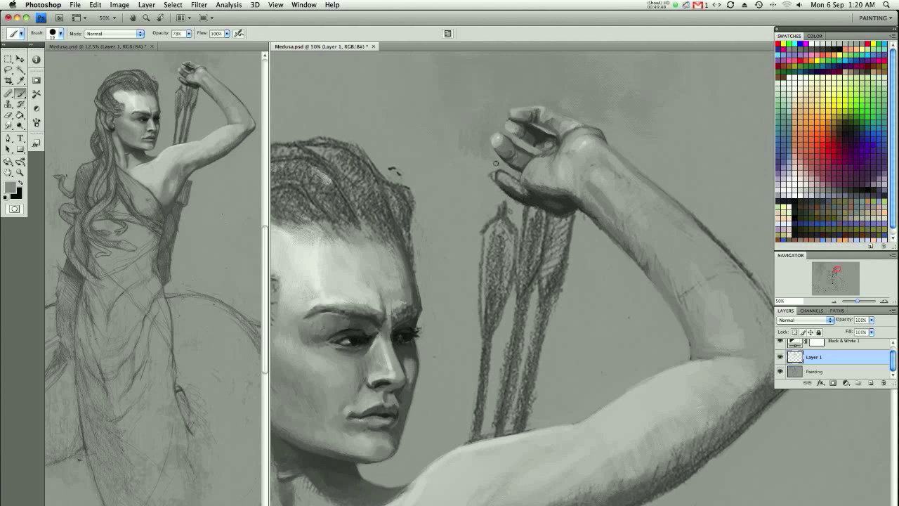
pyautogui.moveTo(520, 205); pyautogui.dragTo(531, 270)
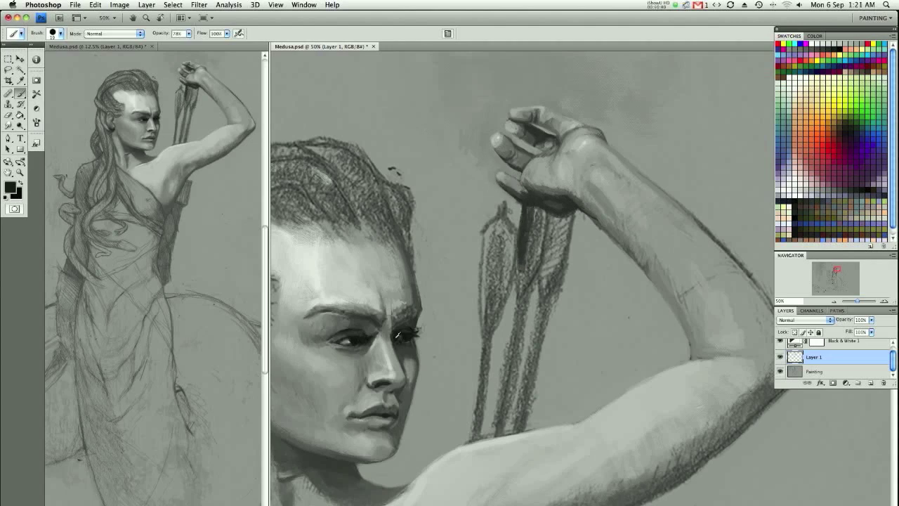
pyautogui.keyDown('alt'); pyautogui.click(567, 219); pyautogui.keyUp('alt')
pyautogui.moveTo(562, 218); pyautogui.dragTo(551, 302)
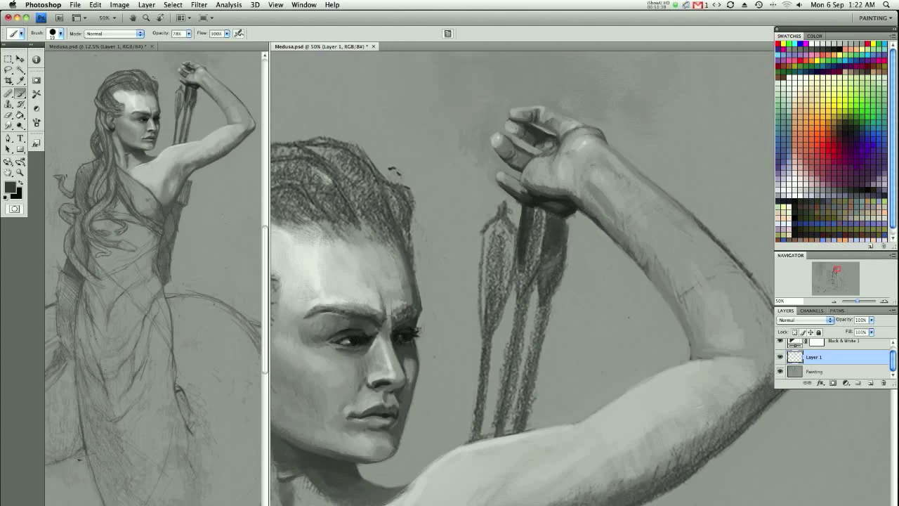
# With a textured brush, add highlights along the wrist and forearm, sampling greys from the arm
pyautogui.press('.')
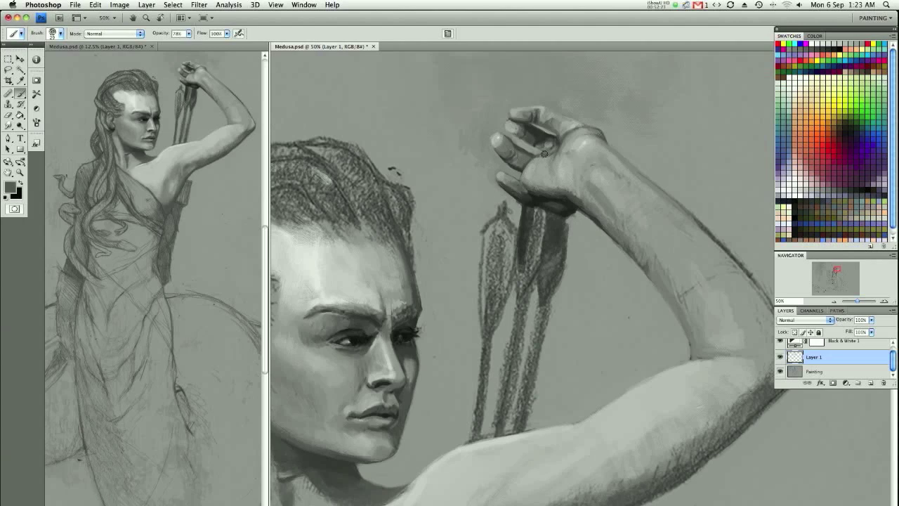
pyautogui.moveTo(583, 172)
pyautogui.mouseDown()
pyautogui.moveTo(604, 153)
pyautogui.moveTo(596, 156)
pyautogui.moveTo(606, 211)
pyautogui.mouseUp()
pyautogui.moveTo(608, 179); pyautogui.dragTo(696, 289)
pyautogui.moveTo(645, 201)
pyautogui.mouseDown()
pyautogui.moveTo(706, 262)
pyautogui.moveTo(636, 263)
pyautogui.mouseUp()
pyautogui.moveTo(696, 340)
pyautogui.mouseDown()
pyautogui.moveTo(660, 280)
pyautogui.moveTo(643, 336)
pyautogui.moveTo(617, 364)
pyautogui.moveTo(660, 330)
pyautogui.moveTo(663, 305)
pyautogui.mouseUp()
pyautogui.keyDown('alt'); pyautogui.click(664, 305); pyautogui.keyUp('alt')
pyautogui.keyDown('alt'); pyautogui.click(595, 294); pyautogui.keyUp('alt')
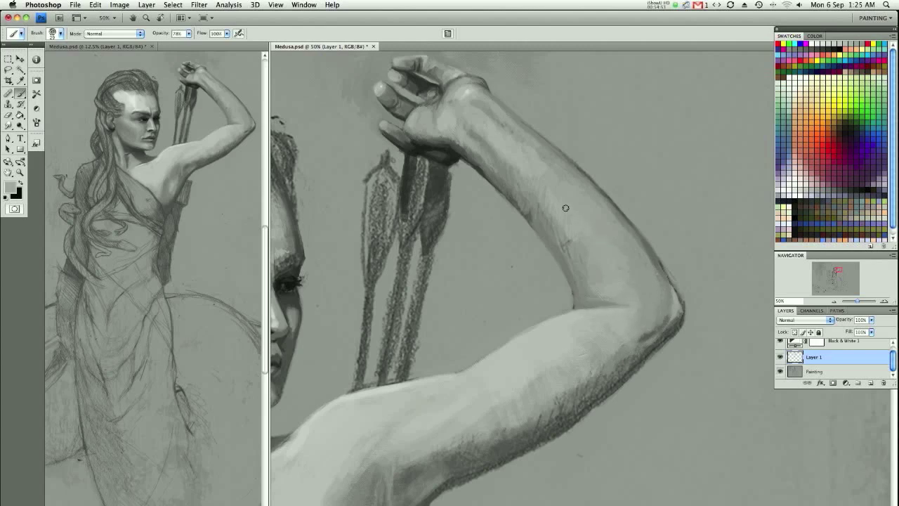
pyautogui.keyDown('alt'); pyautogui.click(583, 238); pyautogui.keyUp('alt')
pyautogui.keyDown('alt'); pyautogui.click(536, 227); pyautogui.keyUp('alt')
# Enlarge the brush to size 29 and darken the underside of the arm
pyautogui.press('[')
pyautogui.press('[')
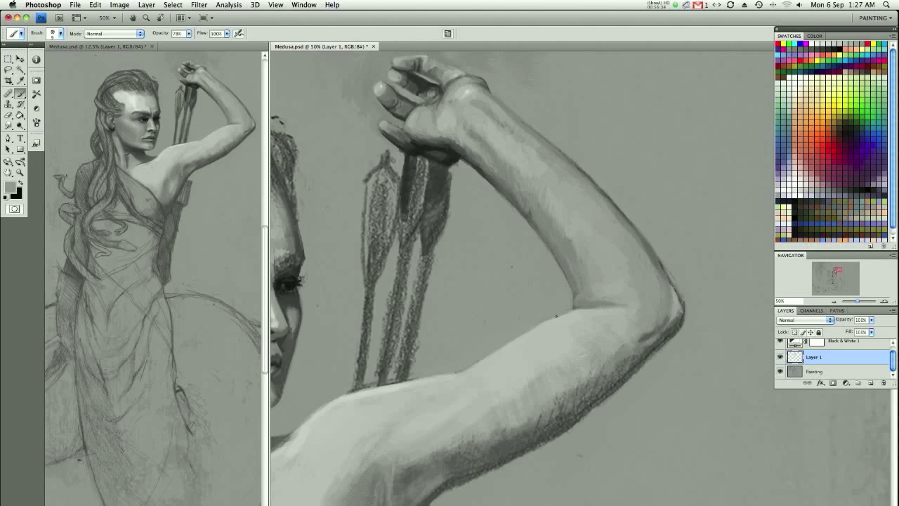
pyautogui.scroll(-5, 481, 412)
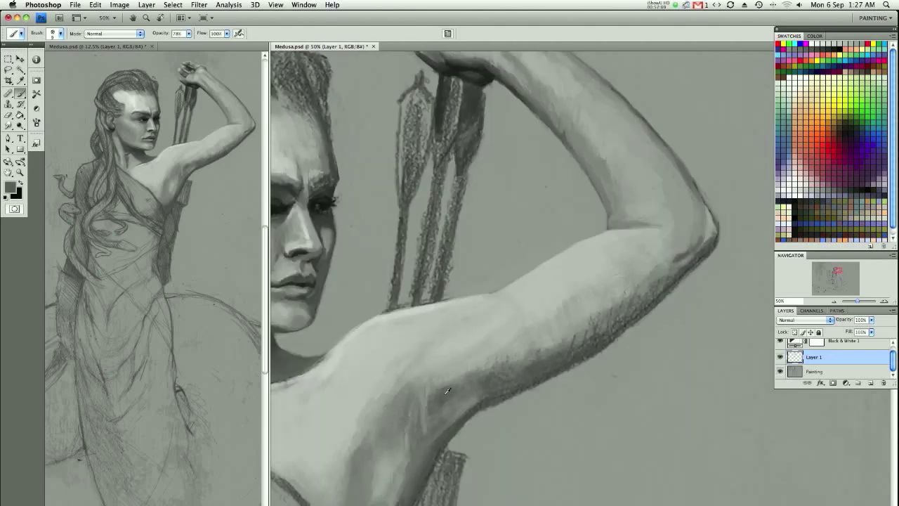
pyautogui.scroll(-3, 426, 407)
pyautogui.scroll(-3, 490, 336)
pyautogui.press(']')
pyautogui.press(']')
pyautogui.moveTo(535, 317)
pyautogui.mouseDown()
pyautogui.moveTo(731, 197)
pyautogui.moveTo(694, 212)
pyautogui.mouseUp()
# Paint a solid dark shadow below the armpit over the sketch lines
pyautogui.hscroll(3, 727, 184)
pyautogui.scroll(2, 727, 184)
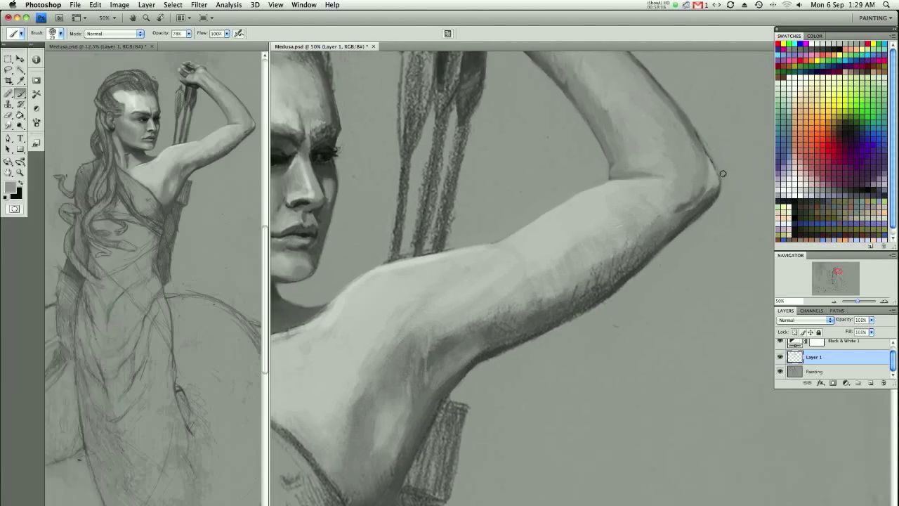
pyautogui.hscroll(2, 723, 174)
pyautogui.scroll(2, 723, 173)
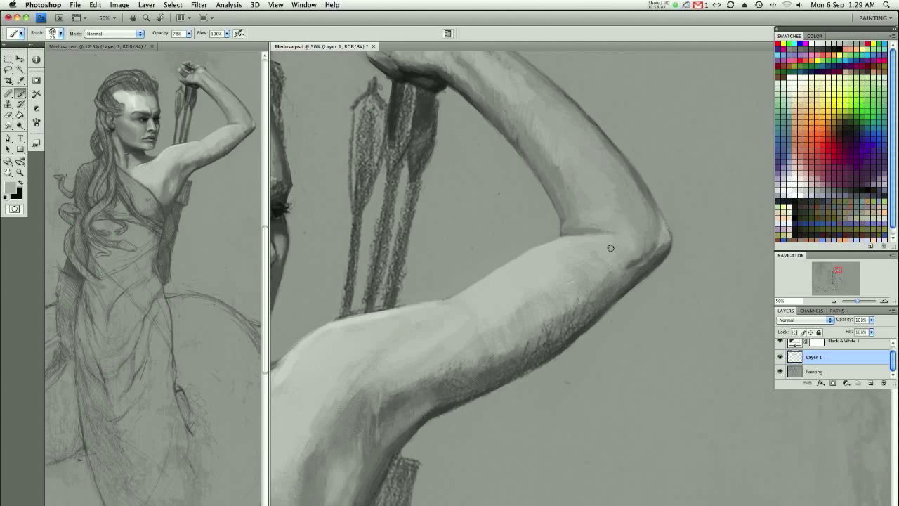
pyautogui.scroll(-2, 640, 268)
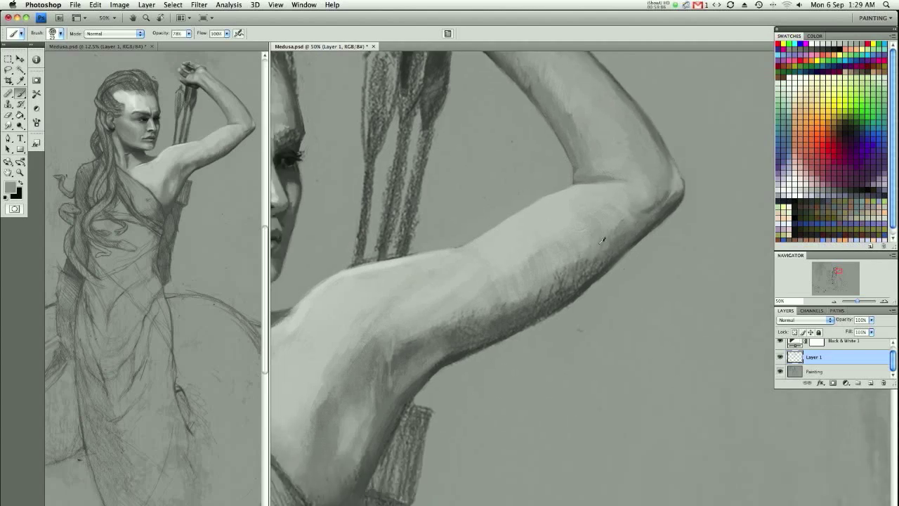
pyautogui.scroll(-2, 583, 267)
pyautogui.hscroll(-2, 583, 267)
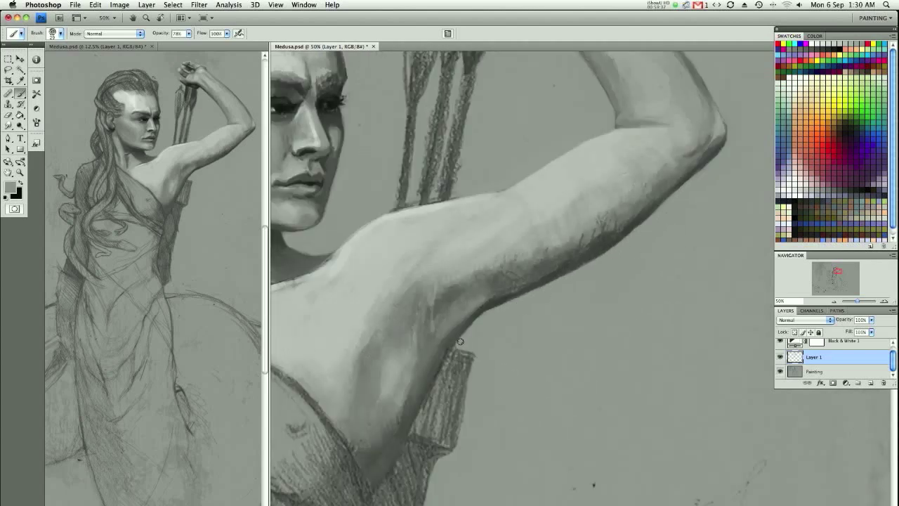
pyautogui.scroll(-2, 465, 335)
pyautogui.hscroll(-1, 465, 336)
pyautogui.moveTo(468, 337)
pyautogui.mouseDown()
pyautogui.moveTo(499, 274)
pyautogui.moveTo(469, 360)
pyautogui.mouseUp()
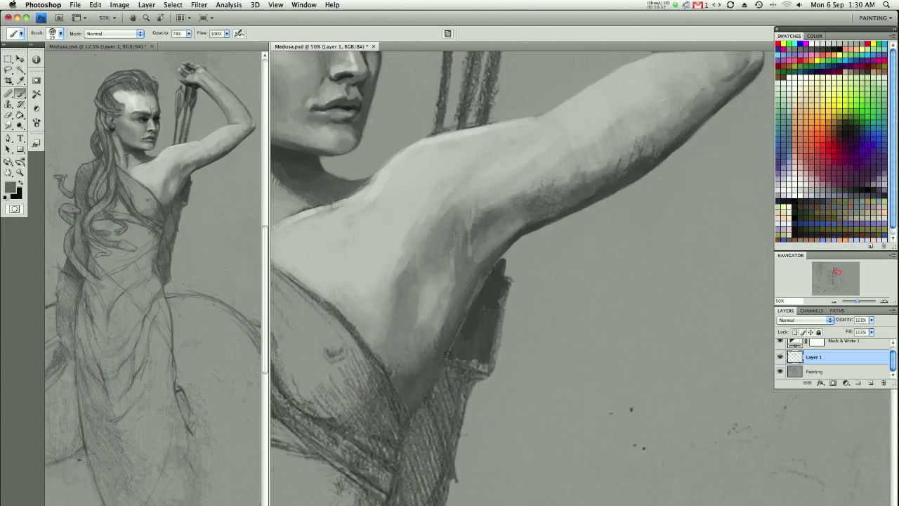
pyautogui.moveTo(502, 267)
pyautogui.mouseDown()
pyautogui.moveTo(480, 379)
pyautogui.moveTo(485, 276)
pyautogui.mouseUp()
pyautogui.scroll(-2, 484, 275)
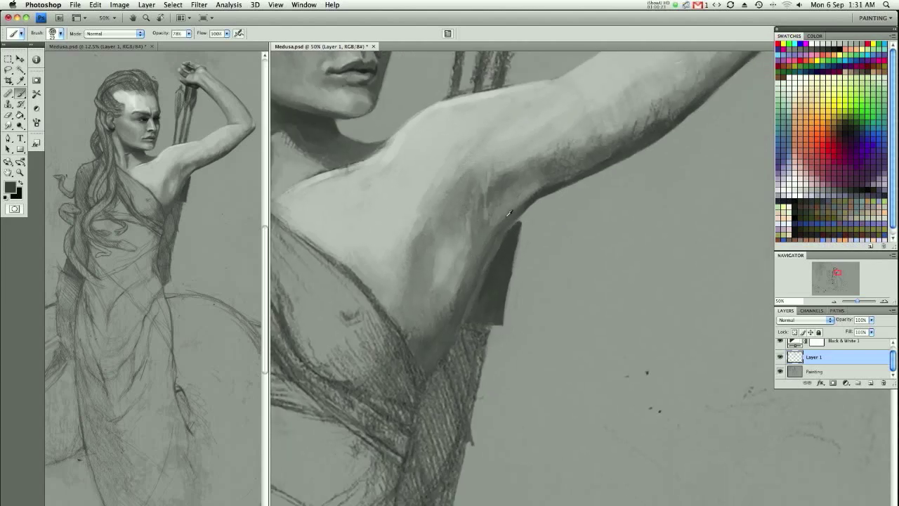
# Extend the dark shadow below the armpit and along the drape edge, filling the notch
pyautogui.moveTo(468, 325)
pyautogui.mouseDown()
pyautogui.moveTo(436, 375)
pyautogui.moveTo(411, 464)
pyautogui.mouseUp()
pyautogui.moveTo(513, 225)
pyautogui.mouseDown()
pyautogui.moveTo(468, 327)
pyautogui.moveTo(488, 327)
pyautogui.mouseUp()
pyautogui.scroll(-2, 491, 281)
pyautogui.moveTo(492, 246)
pyautogui.mouseDown()
pyautogui.moveTo(455, 309)
pyautogui.moveTo(415, 430)
pyautogui.mouseUp()
pyautogui.scroll(-2, 435, 351)
pyautogui.moveTo(502, 168); pyautogui.dragTo(399, 401)
pyautogui.moveTo(430, 257); pyautogui.dragTo(406, 441)
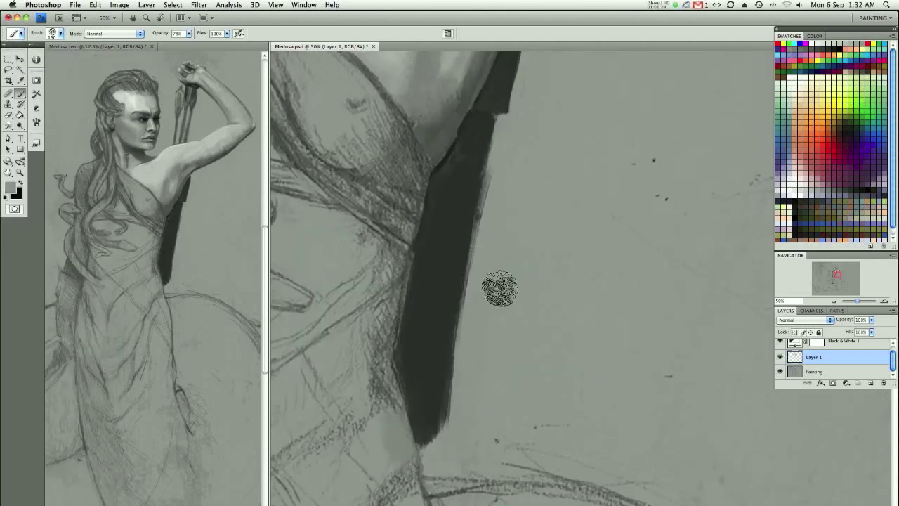
pyautogui.scroll(4, 498, 287)
pyautogui.moveTo(501, 220)
pyautogui.mouseDown()
pyautogui.moveTo(519, 248)
pyautogui.moveTo(461, 281)
pyautogui.mouseUp()
# Smooth the armpit with sampled light-grey strokes and lighten the raised arm's shadowed underside
pyautogui.scroll(3, 485, 267)
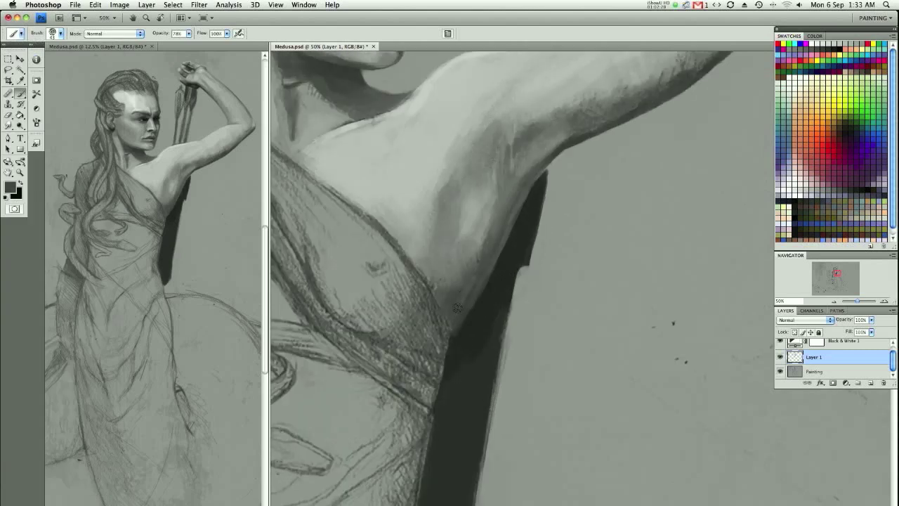
pyautogui.scroll(1, 492, 260)
pyautogui.scroll(1, 495, 250)
pyautogui.keyDown('alt'); pyautogui.click(542, 198); pyautogui.keyUp('alt')
pyautogui.moveTo(520, 211)
pyautogui.mouseDown()
pyautogui.moveTo(485, 232)
pyautogui.moveTo(449, 325)
pyautogui.mouseUp()
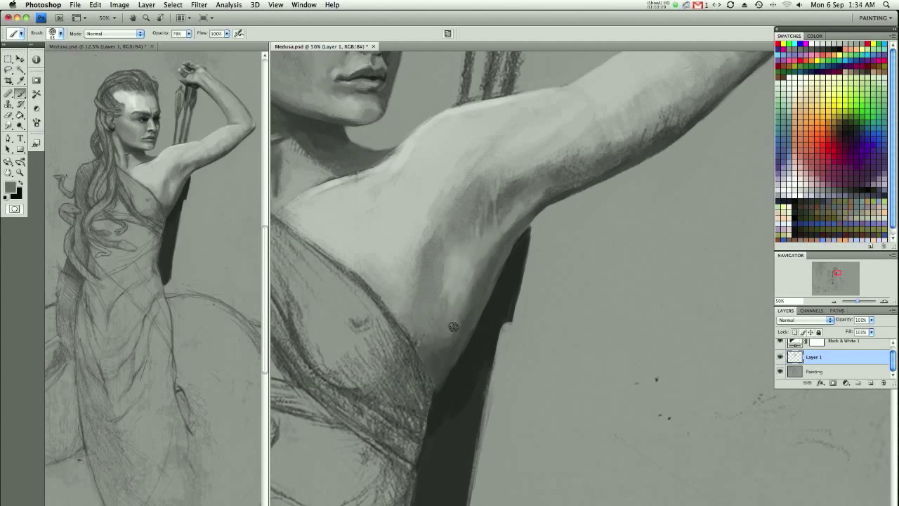
pyautogui.keyDown('alt'); pyautogui.click(432, 348); pyautogui.keyUp('alt')
pyautogui.keyDown('alt'); pyautogui.click(446, 383); pyautogui.keyUp('alt')
pyautogui.scroll(2, 436, 327)
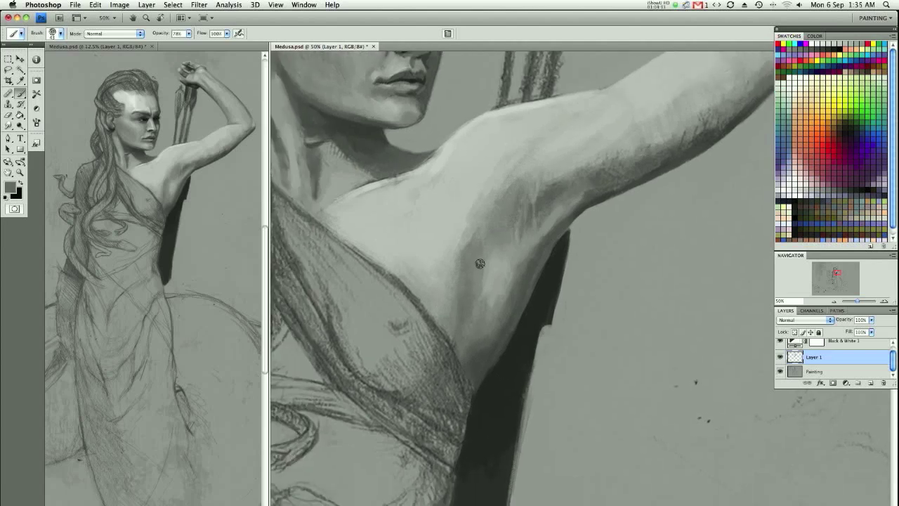
pyautogui.keyDown('alt'); pyautogui.click(475, 186); pyautogui.keyUp('alt')
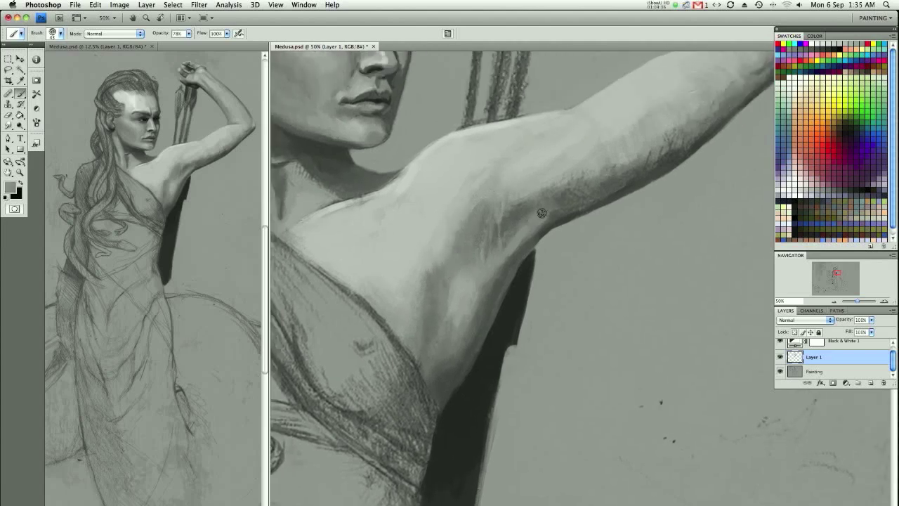
pyautogui.moveTo(544, 218)
pyautogui.mouseDown()
pyautogui.moveTo(604, 184)
pyautogui.moveTo(569, 210)
pyautogui.moveTo(538, 193)
pyautogui.moveTo(628, 170)
pyautogui.moveTo(579, 227)
pyautogui.mouseUp()
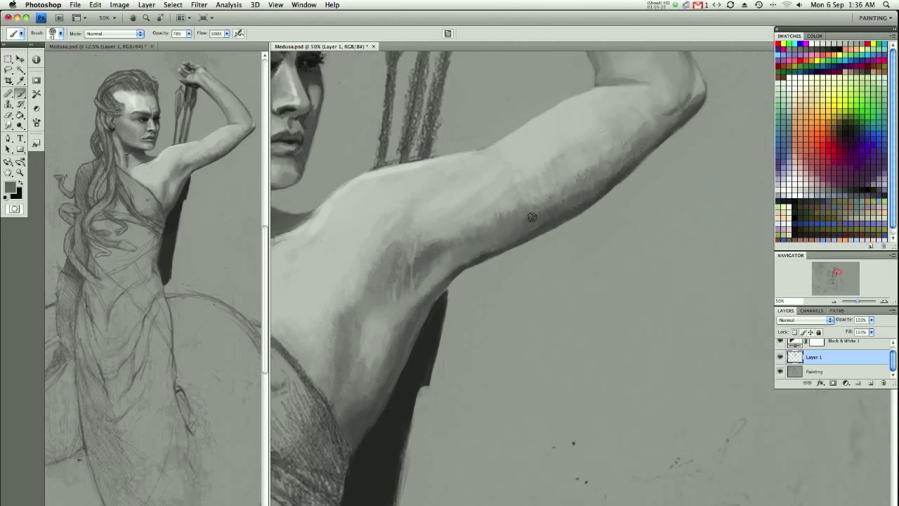
# Pan the view along the arm to show the elbow, chest and face
pyautogui.click(56, 33)
pyautogui.press('Escape')
pyautogui.moveTo(710, 137); pyautogui.dragTo(692, 153)
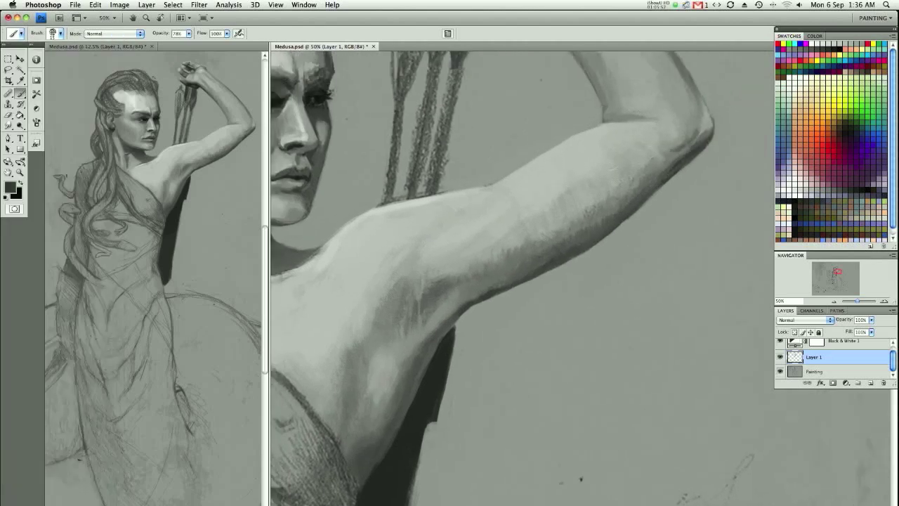
pyautogui.moveTo(448, 312); pyautogui.dragTo(539, 229)
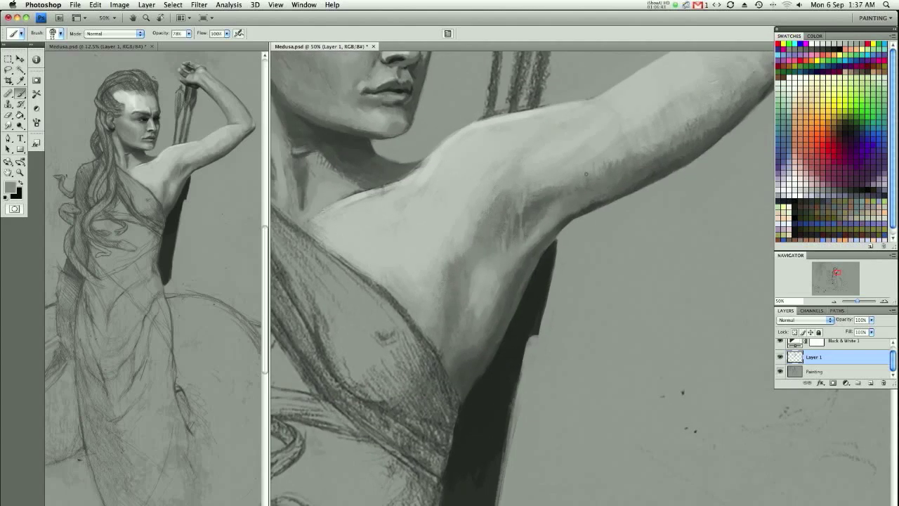
pyautogui.moveTo(626, 155); pyautogui.dragTo(602, 194)
# At 44% brush opacity, paint a sampled light skin grey under the chin
pyautogui.press('4')
pyautogui.press('4')
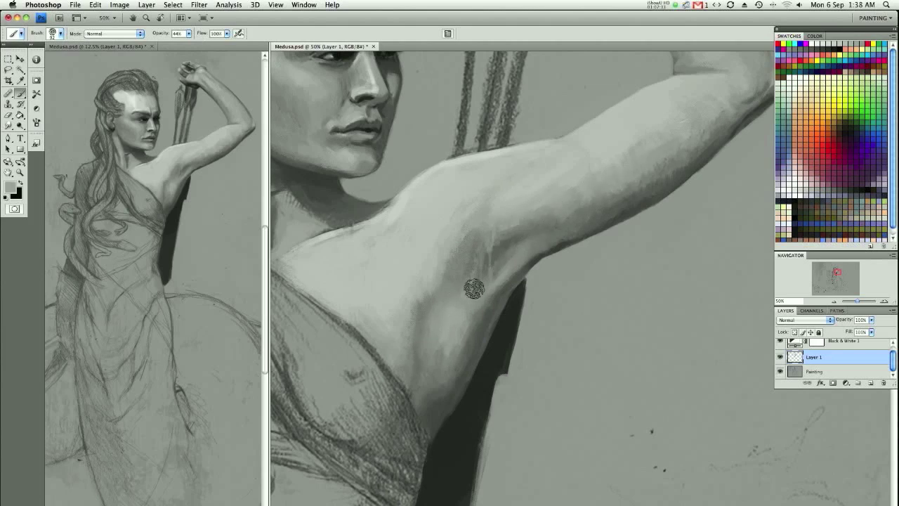
pyautogui.moveTo(364, 374); pyautogui.dragTo(399, 336)
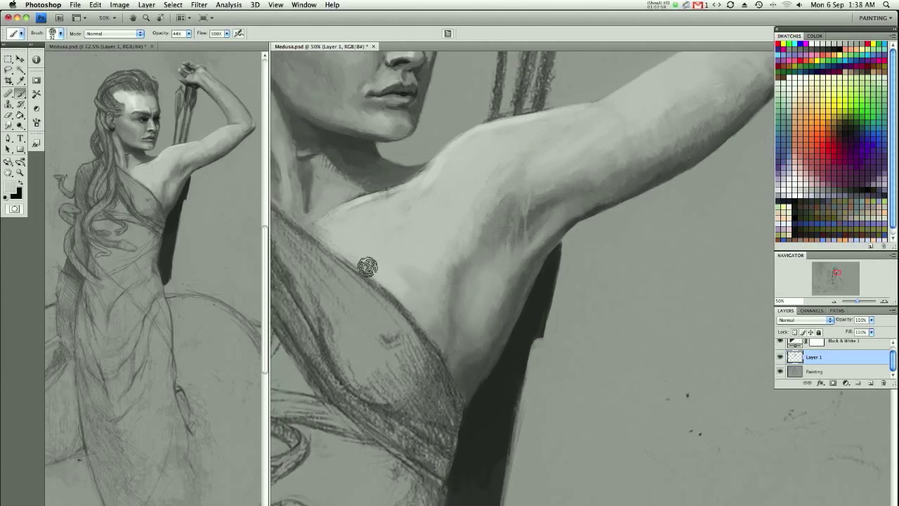
pyautogui.moveTo(414, 306); pyautogui.dragTo(498, 376)
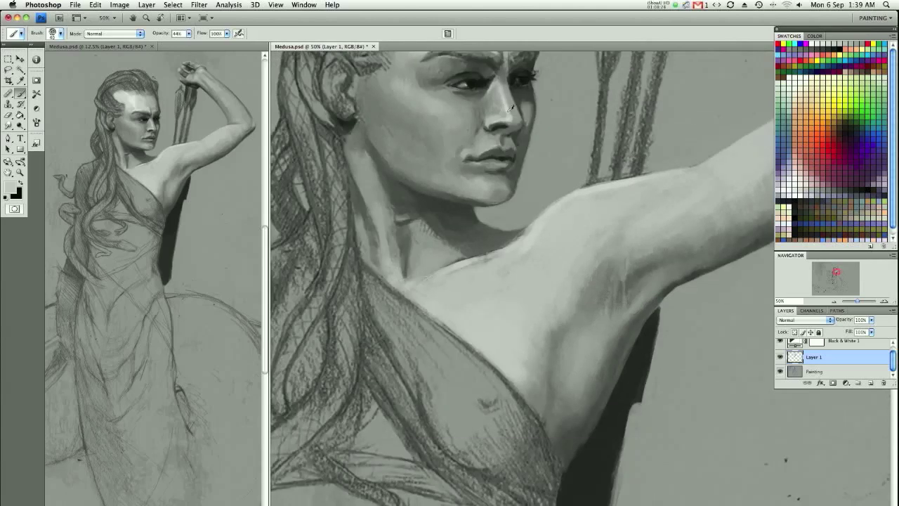
pyautogui.moveTo(422, 288); pyautogui.dragTo(443, 348)
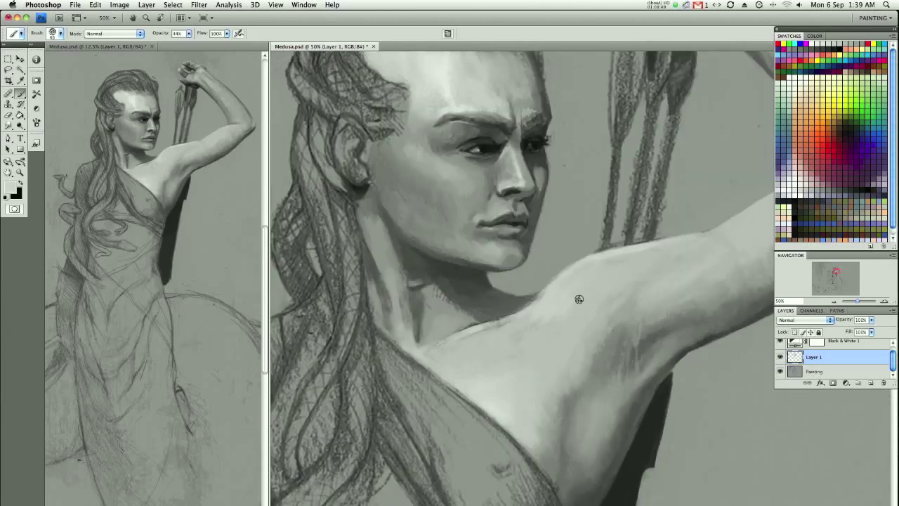
pyautogui.moveTo(580, 297); pyautogui.dragTo(601, 304)
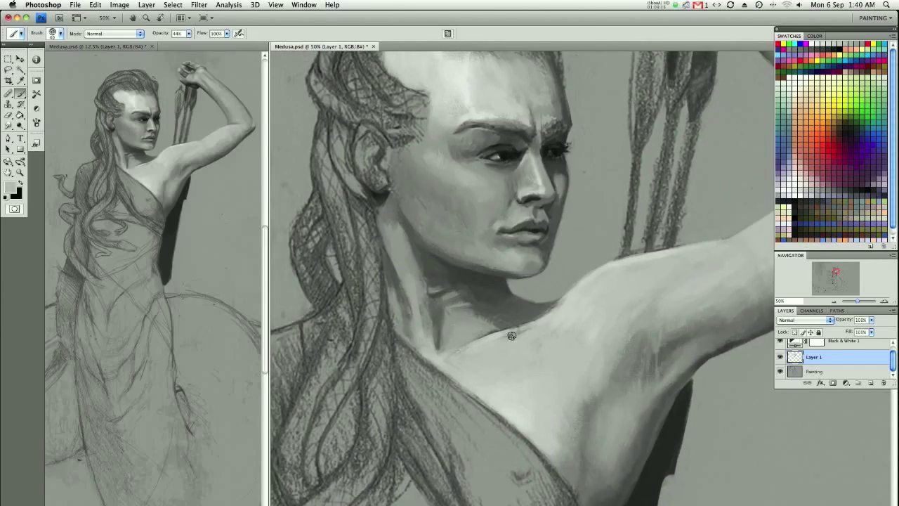
pyautogui.keyDown('alt'); pyautogui.click(510, 358); pyautogui.keyUp('alt')
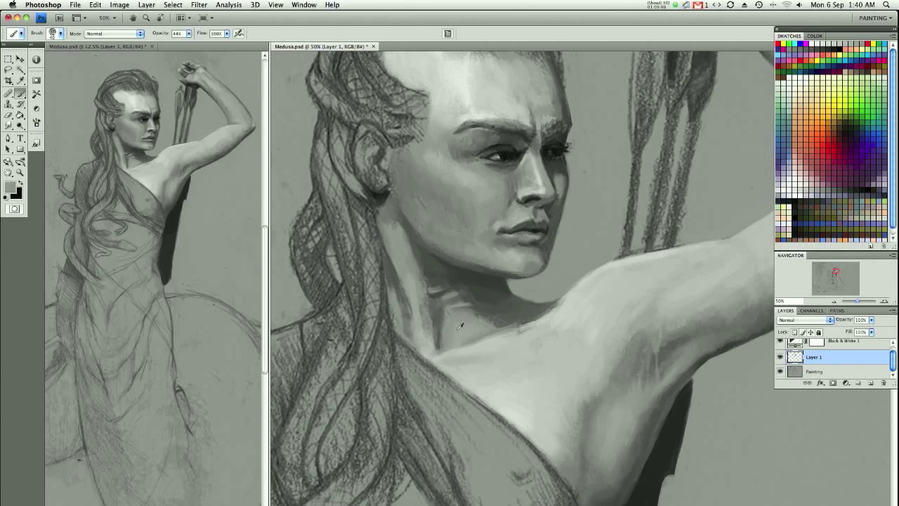
pyautogui.moveTo(490, 336); pyautogui.dragTo(462, 323)
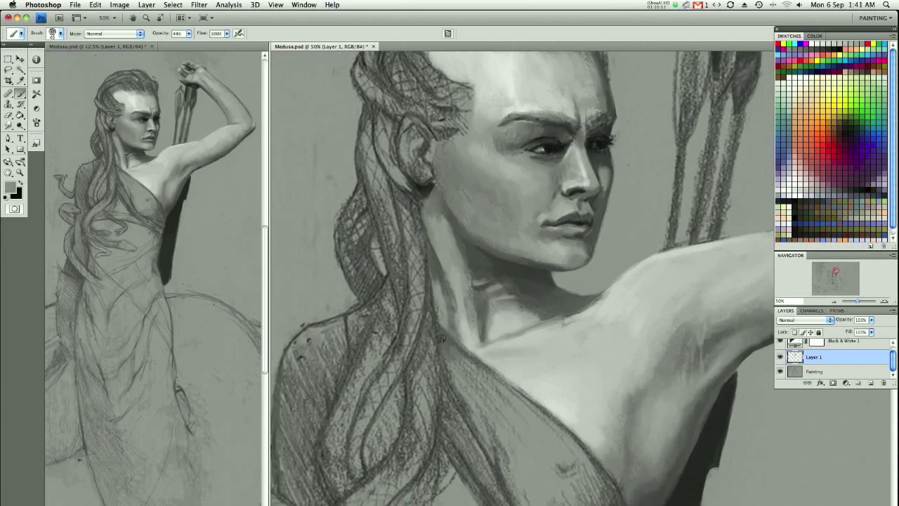
# Shade the left edge of the neck with a darker sampled grey
pyautogui.moveTo(415, 340)
pyautogui.mouseDown()
pyautogui.moveTo(460, 333)
pyautogui.moveTo(432, 270)
pyautogui.mouseUp()
pyautogui.keyDown('alt'); pyautogui.click(461, 334); pyautogui.keyUp('alt')
pyautogui.moveTo(433, 309); pyautogui.dragTo(425, 235)
pyautogui.hotkey('ctrl', '-')
# At 100% zoom, add light strokes along the neck's left edge and the shoulder
pyautogui.hotkey('ctrl', '+')
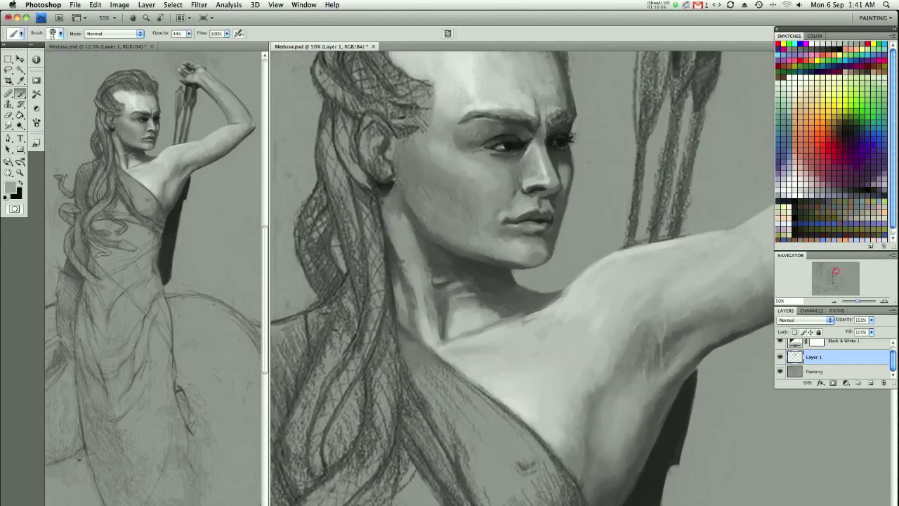
pyautogui.hotkey('ctrl', '+')
pyautogui.hotkey('ctrl', '+')
pyautogui.moveTo(495, 391)
pyautogui.mouseDown()
pyautogui.moveTo(476, 333)
pyautogui.moveTo(492, 436)
pyautogui.mouseUp()
pyautogui.moveTo(484, 375); pyautogui.dragTo(485, 412)
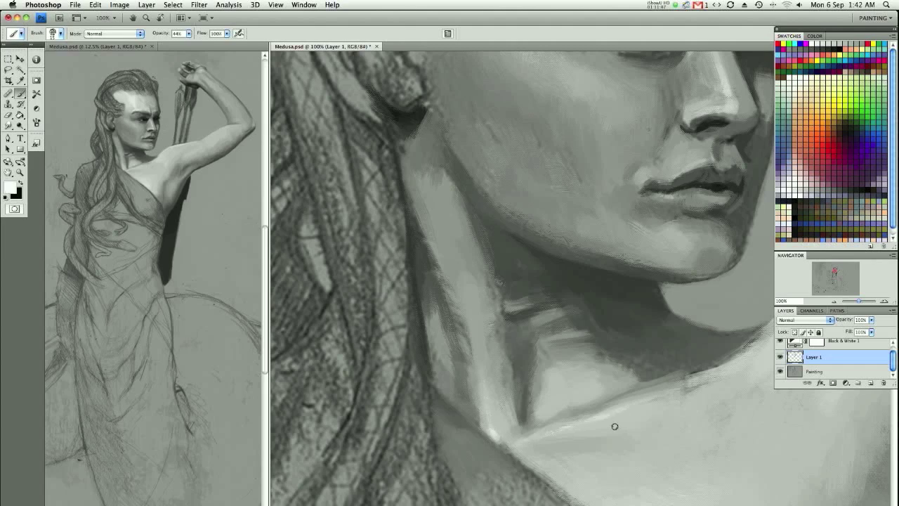
pyautogui.moveTo(614, 426); pyautogui.dragTo(452, 429)
pyautogui.moveTo(653, 302); pyautogui.dragTo(709, 260)
pyautogui.moveTo(667, 323); pyautogui.dragTo(702, 303)
# Deepen shadows under the jaw and along the neck, then soften them with a faint highlight
pyautogui.moveTo(520, 351)
pyautogui.mouseDown()
pyautogui.moveTo(536, 317)
pyautogui.moveTo(528, 317)
pyautogui.mouseUp()
pyautogui.moveTo(413, 271)
pyautogui.mouseDown()
pyautogui.moveTo(449, 246)
pyautogui.moveTo(490, 288)
pyautogui.mouseUp()
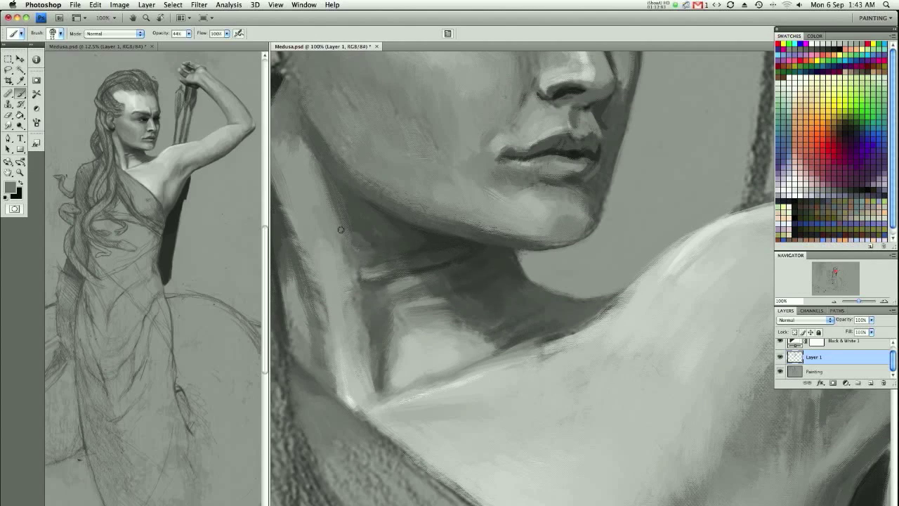
pyautogui.moveTo(295, 141)
pyautogui.mouseDown()
pyautogui.moveTo(345, 162)
pyautogui.moveTo(325, 134)
pyautogui.mouseUp()
pyautogui.moveTo(334, 166); pyautogui.dragTo(309, 109)
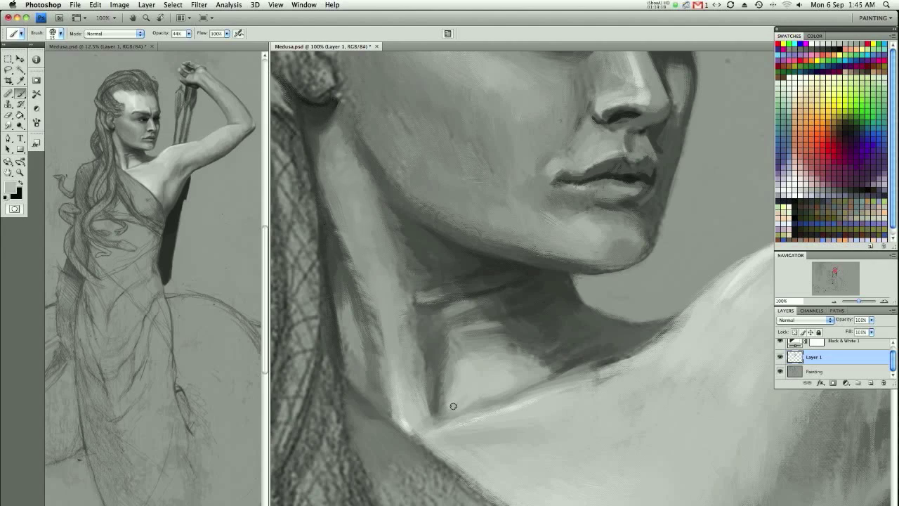
pyautogui.moveTo(426, 364); pyautogui.dragTo(427, 419)
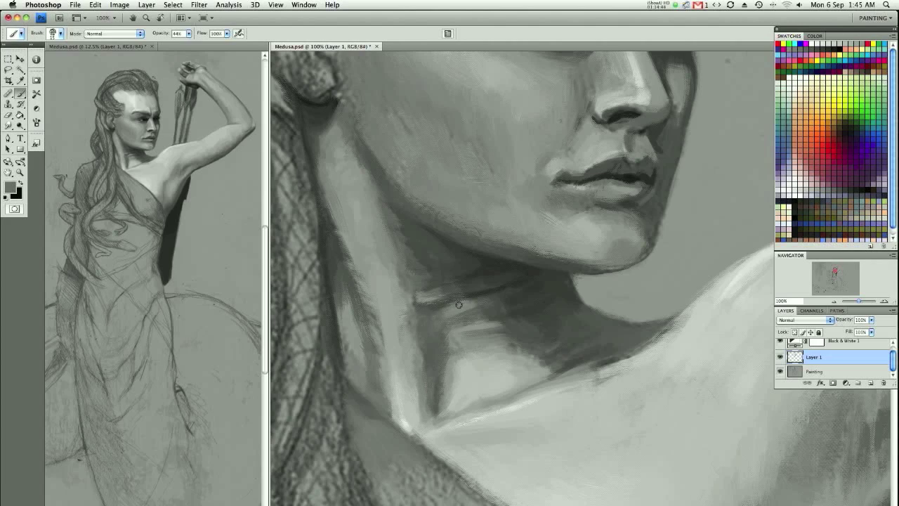
pyautogui.moveTo(426, 297); pyautogui.dragTo(487, 300)
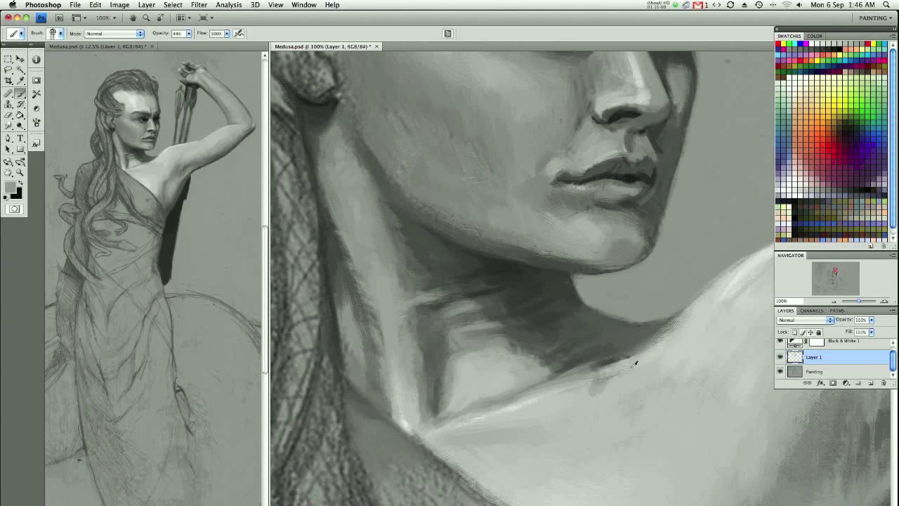
pyautogui.moveTo(590, 390); pyautogui.dragTo(641, 382)
pyautogui.scroll(-4, 457, 394)
# Resize the brush, set opacity to 51%, and add a thin highlight in the armpit
pyautogui.hscroll(5, 457, 394)
pyautogui.press('1')
pyautogui.press('4')
pyautogui.press(']')
pyautogui.press(']')
pyautogui.press(']')
pyautogui.scroll(5, 418, 375)
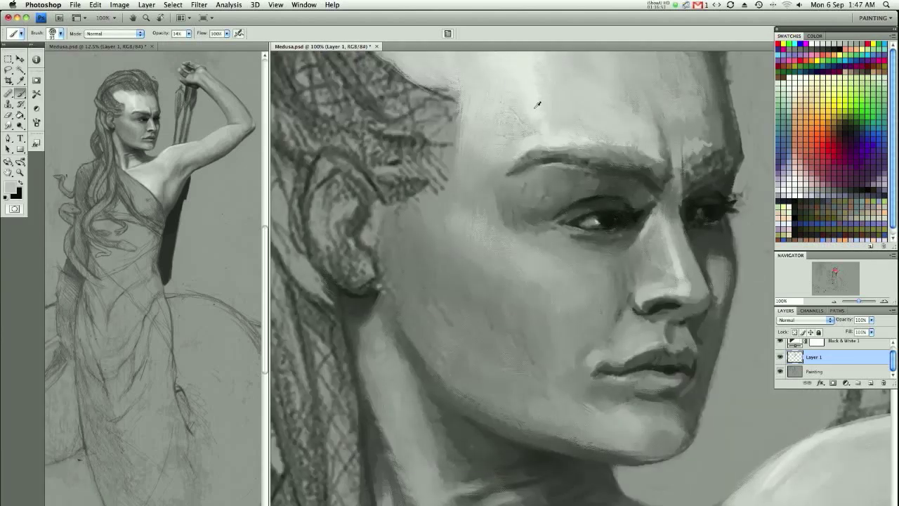
pyautogui.scroll(-5, 632, 211)
pyautogui.hscroll(5, 562, 218)
pyautogui.scroll(2, 563, 218)
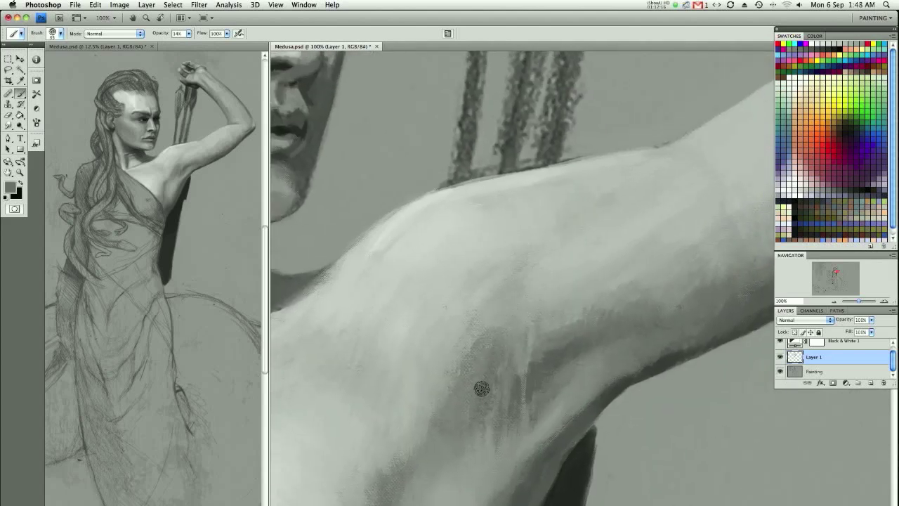
pyautogui.scroll(-2, 492, 323)
pyautogui.press('5')
pyautogui.press('1')
pyautogui.press('[')
pyautogui.press('[')
pyautogui.press('[')
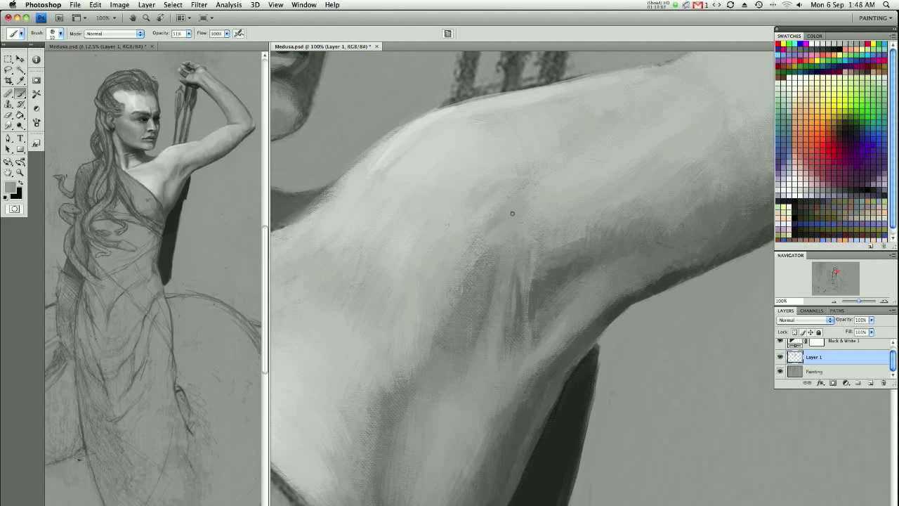
pyautogui.moveTo(440, 335); pyautogui.dragTo(434, 371)
# Paint dark grey strokes over the arrow fletchings below the hand
pyautogui.keyDown('alt'); pyautogui.click(579, 287); pyautogui.keyUp('alt')
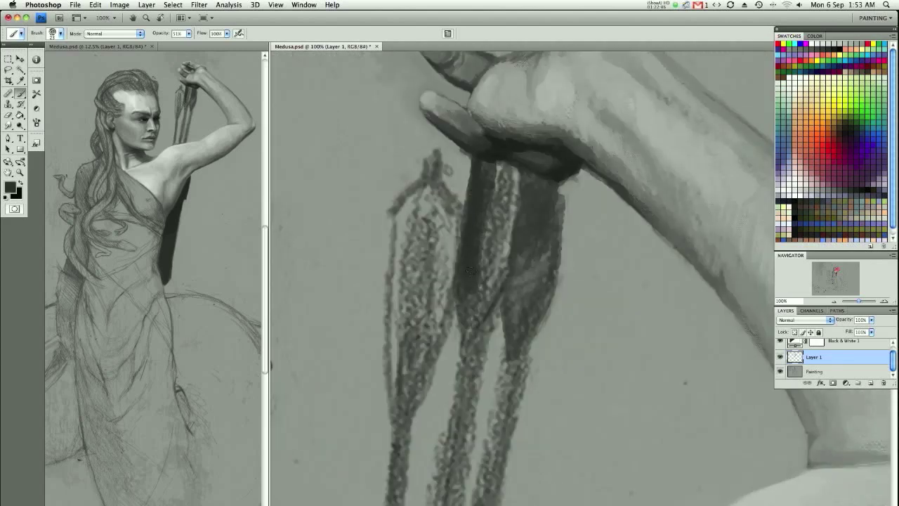
pyautogui.moveTo(492, 164); pyautogui.dragTo(485, 302)
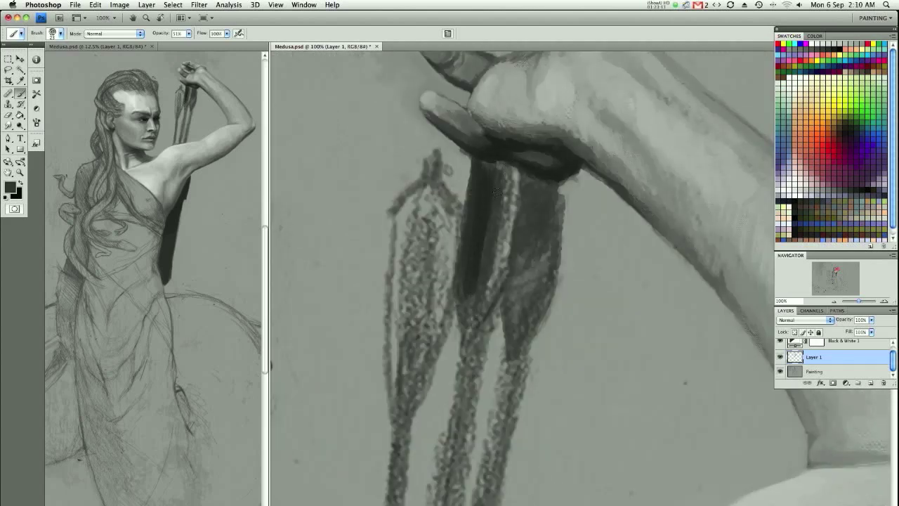
pyautogui.moveTo(460, 239); pyautogui.dragTo(466, 330)
pyautogui.moveTo(503, 174)
pyautogui.mouseDown()
pyautogui.moveTo(502, 243)
pyautogui.moveTo(485, 302)
pyautogui.moveTo(512, 267)
pyautogui.mouseUp()
# Darken the right fletching and strengthen its dark edge
pyautogui.moveTo(535, 183)
pyautogui.mouseDown()
pyautogui.moveTo(506, 338)
pyautogui.moveTo(535, 258)
pyautogui.moveTo(563, 254)
pyautogui.moveTo(527, 340)
pyautogui.mouseUp()
pyautogui.moveTo(565, 181)
pyautogui.mouseDown()
pyautogui.moveTo(557, 253)
pyautogui.moveTo(569, 253)
pyautogui.moveTo(538, 314)
pyautogui.mouseUp()
pyautogui.moveTo(566, 239); pyautogui.dragTo(559, 259)
pyautogui.press('super+minus')
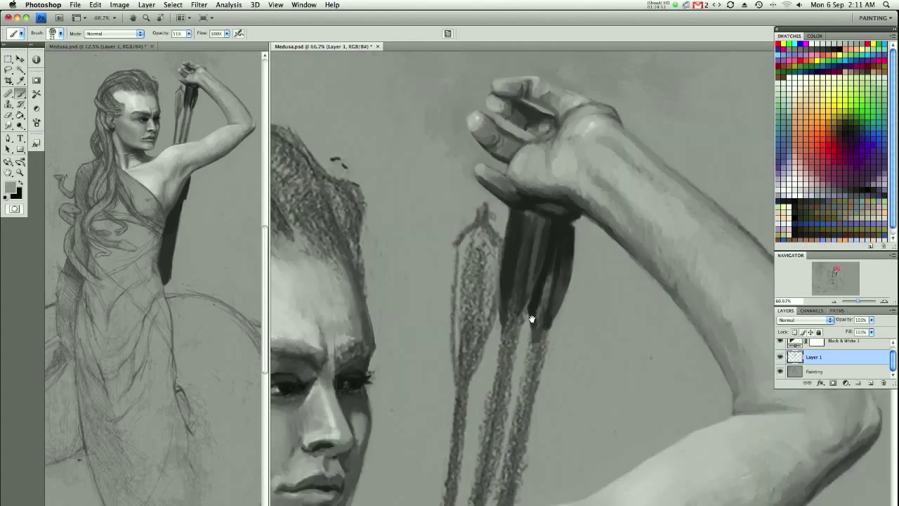
# Paint the left arrow's fletching dark with a light-grey edge, at 89% opacity
pyautogui.moveTo(457, 274); pyautogui.dragTo(466, 351)
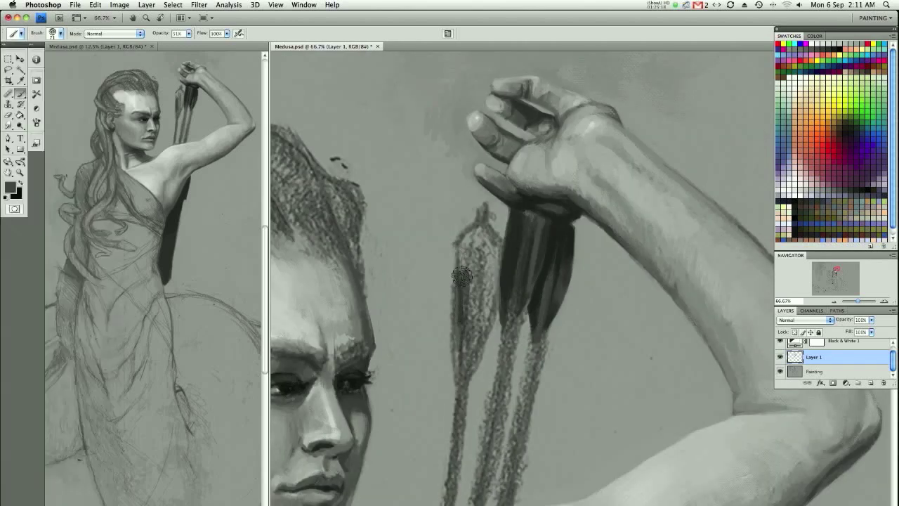
pyautogui.moveTo(485, 223); pyautogui.dragTo(453, 362)
pyautogui.moveTo(480, 253); pyautogui.dragTo(467, 334)
pyautogui.moveTo(500, 228)
pyautogui.mouseDown()
pyautogui.moveTo(472, 383)
pyautogui.moveTo(485, 298)
pyautogui.moveTo(478, 223)
pyautogui.moveTo(472, 294)
pyautogui.mouseUp()
pyautogui.moveTo(466, 336)
pyautogui.mouseDown()
pyautogui.moveTo(459, 376)
pyautogui.moveTo(451, 327)
pyautogui.mouseUp()
pyautogui.keyDown('alt'); pyautogui.click(444, 346); pyautogui.keyUp('alt')
pyautogui.keyDown('alt'); pyautogui.click(492, 219); pyautogui.keyUp('alt')
pyautogui.moveTo(486, 223); pyautogui.dragTo(483, 209)
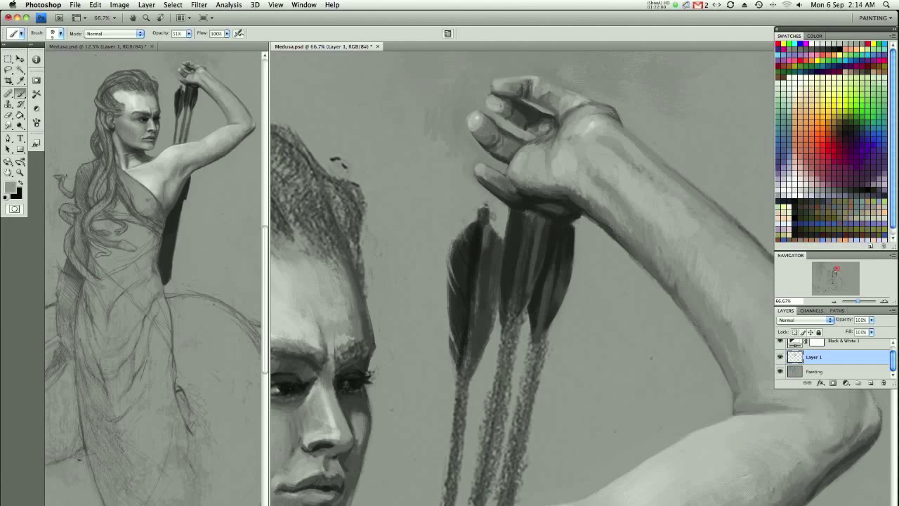
pyautogui.press('8')
pyautogui.press('9')
pyautogui.moveTo(449, 268); pyautogui.dragTo(449, 253)
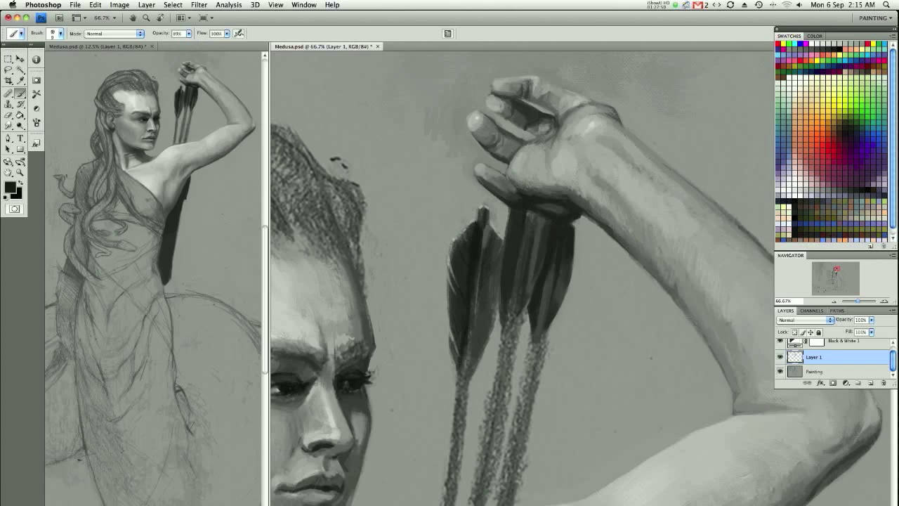
# Repaint the middle and right arrow shafts as smooth solid dark lines with clean edges
pyautogui.keyDown('alt'); pyautogui.click(476, 362); pyautogui.keyUp('alt')
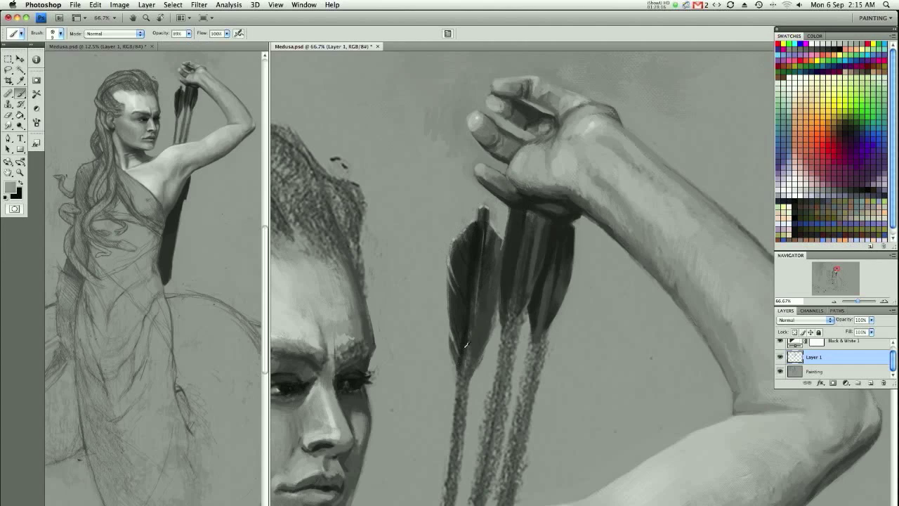
pyautogui.scroll(-3, 465, 345)
pyautogui.moveTo(472, 289); pyautogui.dragTo(456, 411)
pyautogui.moveTo(470, 271)
pyautogui.mouseDown()
pyautogui.moveTo(454, 414)
pyautogui.moveTo(472, 328)
pyautogui.mouseUp()
pyautogui.keyDown('alt'); pyautogui.click(469, 281); pyautogui.keyUp('alt')
pyautogui.moveTo(519, 200); pyautogui.dragTo(483, 405)
pyautogui.keyDown('alt'); pyautogui.click(492, 366); pyautogui.keyUp('alt')
pyautogui.moveTo(528, 214); pyautogui.dragTo(496, 401)
pyautogui.keyDown('alt'); pyautogui.click(513, 319); pyautogui.keyUp('alt')
pyautogui.moveTo(539, 232); pyautogui.dragTo(507, 400)
pyautogui.moveTo(552, 224)
pyautogui.mouseDown()
pyautogui.moveTo(511, 403)
pyautogui.moveTo(464, 319)
pyautogui.mouseUp()
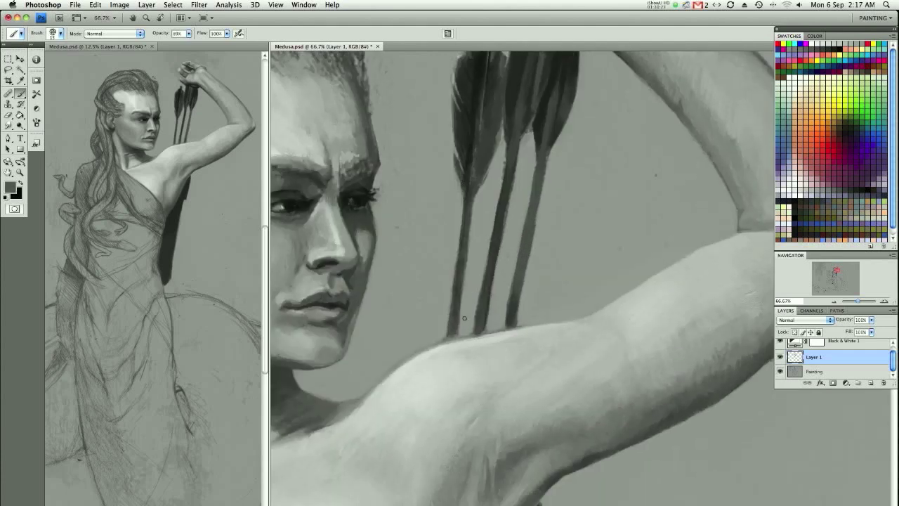
# At 100% zoom, repaint the right fletching's lower edge with the sampled background grey
pyautogui.hotkey('ctrl', '+')
pyautogui.moveTo(389, 348); pyautogui.dragTo(364, 385)
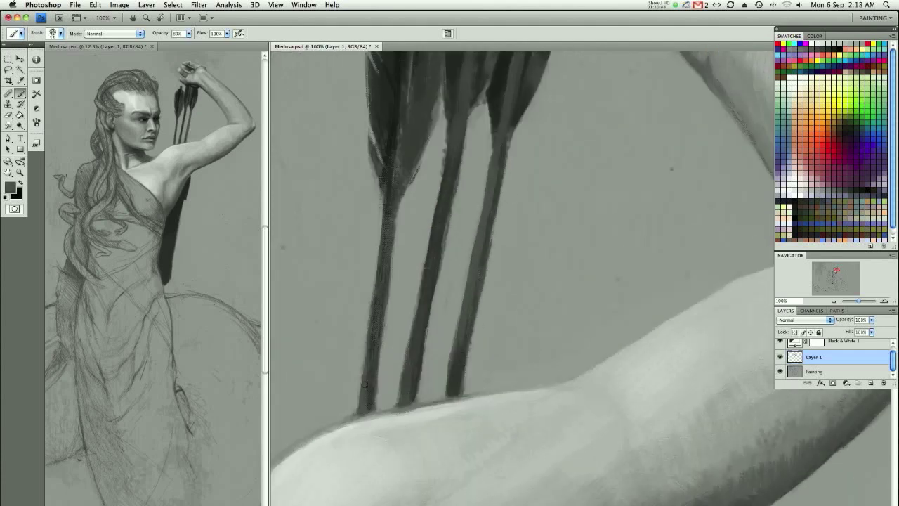
pyautogui.scroll(5, 364, 385)
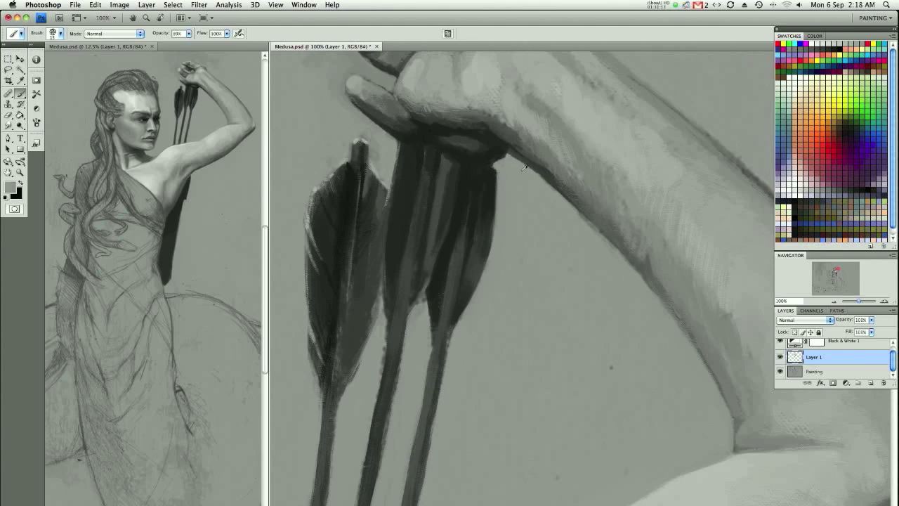
pyautogui.keyDown('alt'); pyautogui.click(346, 344); pyautogui.keyUp('alt')
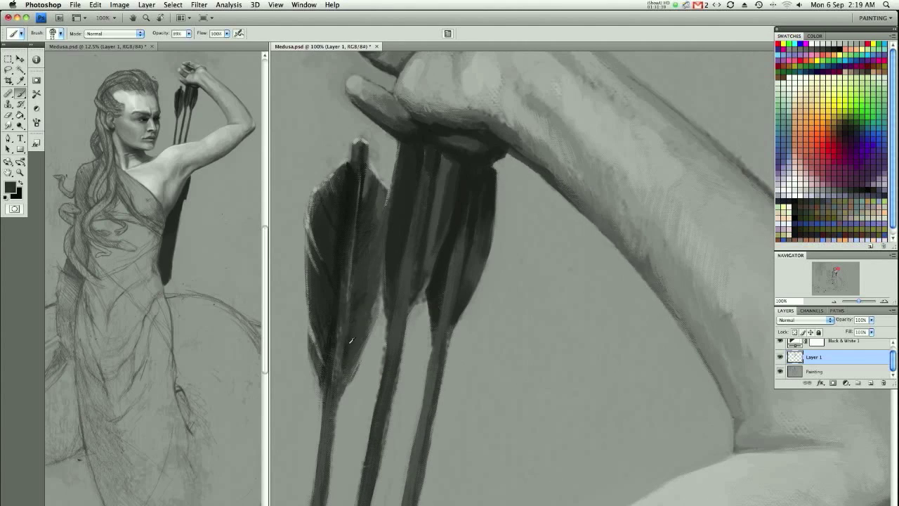
pyautogui.scroll(-2, 346, 387)
pyautogui.keyDown('alt'); pyautogui.click(391, 373); pyautogui.keyUp('alt')
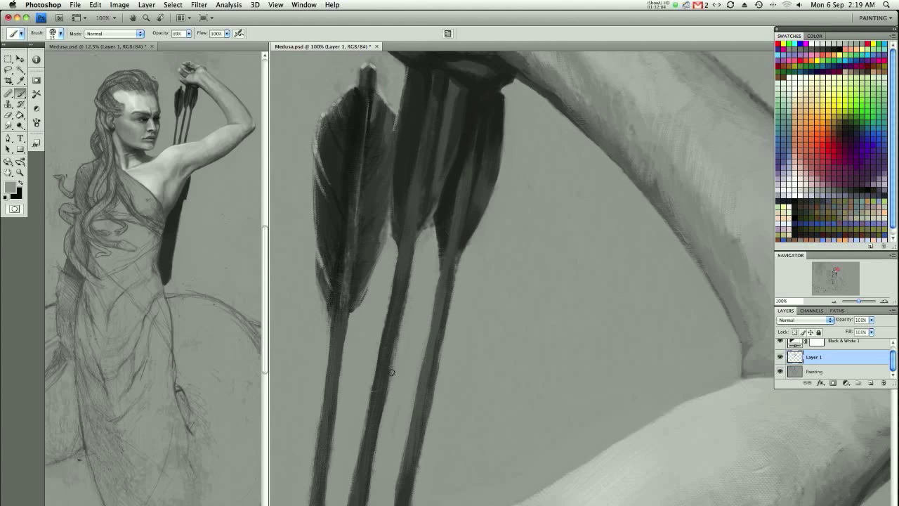
pyautogui.scroll(2, 392, 373)
pyautogui.moveTo(440, 319); pyautogui.dragTo(458, 280)
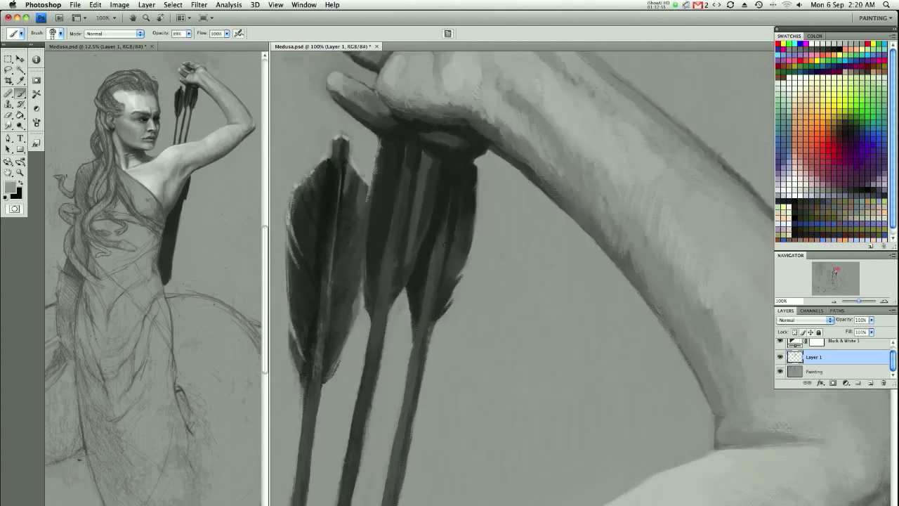
pyautogui.hotkey('ctrl', '-')
pyautogui.hotkey('ctrl', '-')
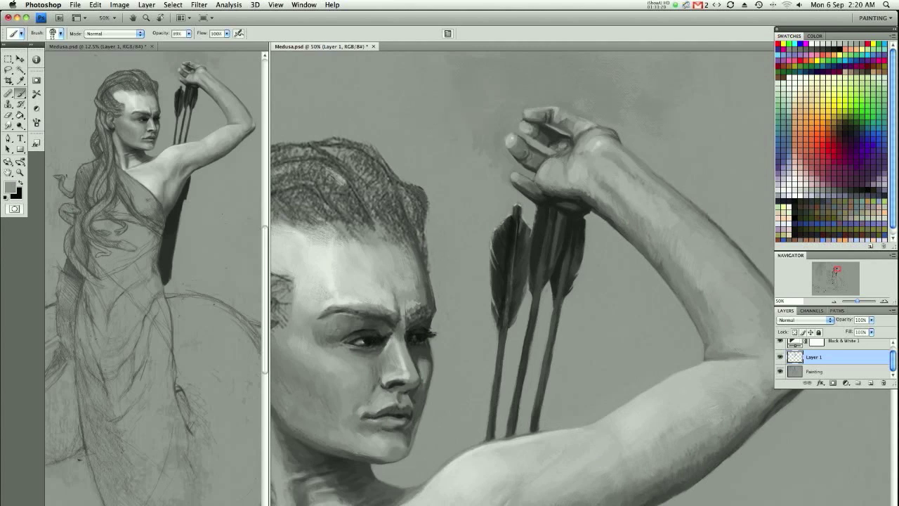
# Hatch dark strands into the hair left of the face and around the ear
pyautogui.scroll(-3, 434, 260)
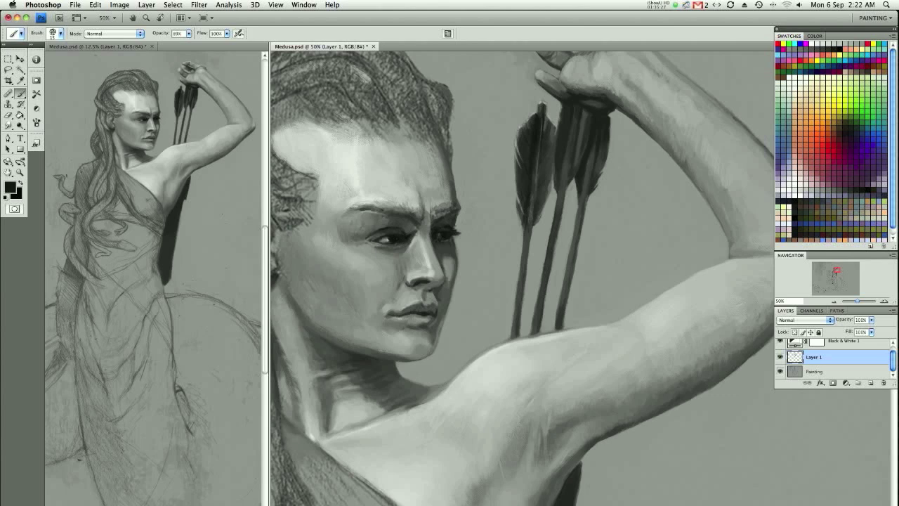
pyautogui.keyDown('alt'); pyautogui.click(384, 223); pyautogui.keyUp('alt')
pyautogui.keyDown('alt'); pyautogui.click(400, 217); pyautogui.keyUp('alt')
pyautogui.keyDown('alt'); pyautogui.click(414, 219); pyautogui.keyUp('alt')
pyautogui.moveTo(394, 211); pyautogui.dragTo(482, 228)
pyautogui.moveTo(344, 126); pyautogui.dragTo(325, 151)
pyautogui.moveTo(313, 190)
pyautogui.mouseDown()
pyautogui.moveTo(320, 158)
pyautogui.moveTo(302, 190)
pyautogui.moveTo(302, 228)
pyautogui.mouseUp()
pyautogui.moveTo(316, 267); pyautogui.dragTo(338, 299)
pyautogui.moveTo(324, 235); pyautogui.dragTo(306, 288)
pyautogui.moveTo(330, 217); pyautogui.dragTo(307, 239)
pyautogui.moveTo(313, 183); pyautogui.dragTo(290, 210)
# Hatch dark strands across the top of the head and along the hairline
pyautogui.moveTo(421, 246); pyautogui.dragTo(462, 240)
pyautogui.moveTo(456, 97); pyautogui.dragTo(385, 127)
pyautogui.moveTo(492, 94)
pyautogui.mouseDown()
pyautogui.moveTo(461, 126)
pyautogui.moveTo(430, 116)
pyautogui.moveTo(397, 129)
pyautogui.moveTo(388, 151)
pyautogui.moveTo(390, 135)
pyautogui.mouseUp()
pyautogui.moveTo(425, 111)
pyautogui.mouseDown()
pyautogui.moveTo(400, 134)
pyautogui.moveTo(393, 125)
pyautogui.mouseUp()
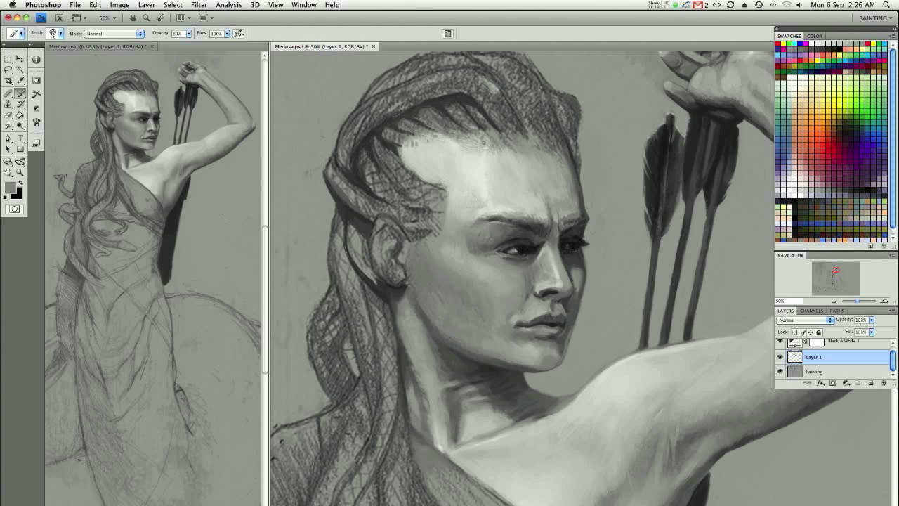
pyautogui.moveTo(484, 141); pyautogui.dragTo(479, 163)
pyautogui.moveTo(513, 105); pyautogui.dragTo(485, 148)
# Add small dark hatching strokes near the temple and ear
pyautogui.moveTo(380, 203)
pyautogui.mouseDown()
pyautogui.moveTo(396, 218)
pyautogui.moveTo(383, 219)
pyautogui.moveTo(364, 253)
pyautogui.mouseUp()
pyautogui.moveTo(367, 223); pyautogui.dragTo(347, 239)
pyautogui.moveTo(387, 260); pyautogui.dragTo(377, 279)
pyautogui.moveTo(385, 198)
pyautogui.mouseDown()
pyautogui.moveTo(344, 256)
pyautogui.moveTo(347, 301)
pyautogui.mouseUp()
pyautogui.moveTo(375, 260); pyautogui.dragTo(364, 281)
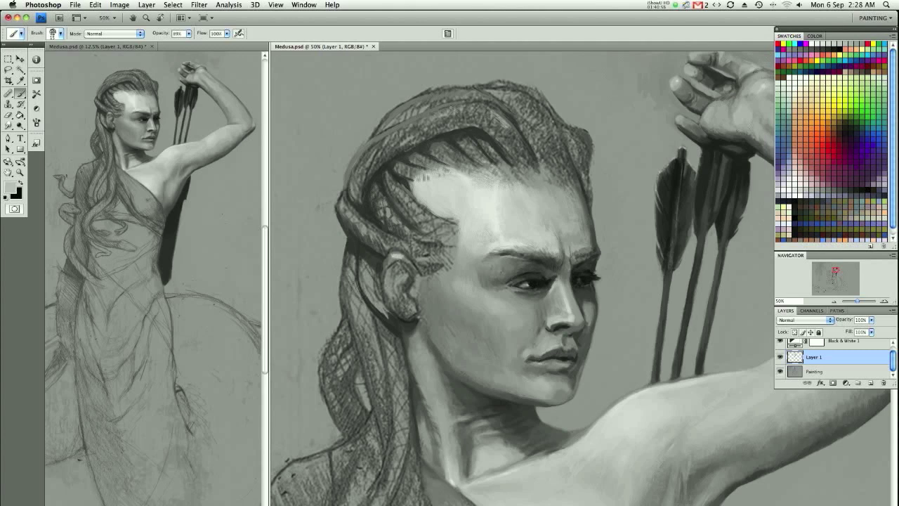
pyautogui.hotkey('ctrl', '+')
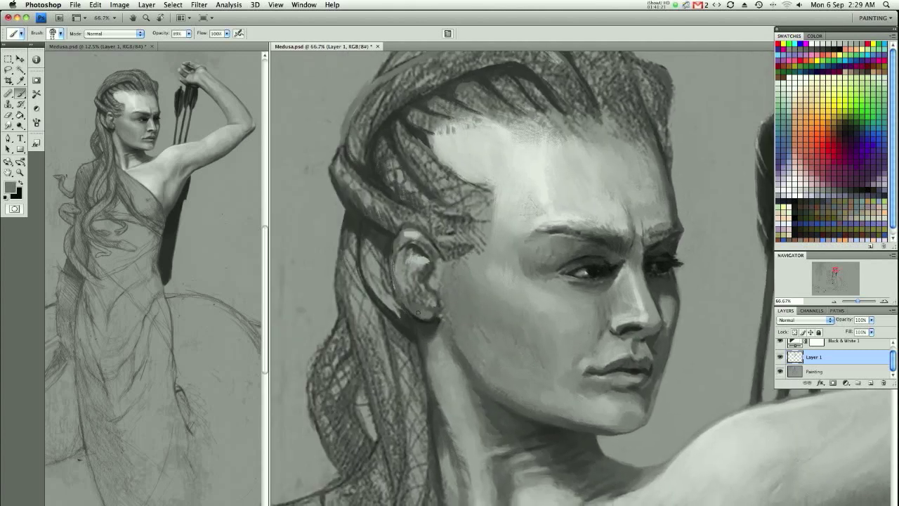
# Darken the ear's back outline and dab dark grey marks into the hair beside it
pyautogui.moveTo(397, 314)
pyautogui.mouseDown()
pyautogui.moveTo(385, 267)
pyautogui.moveTo(365, 301)
pyautogui.mouseUp()
pyautogui.keyDown('alt'); pyautogui.click(416, 237); pyautogui.keyUp('alt')
pyautogui.moveTo(450, 233); pyautogui.dragTo(454, 255)
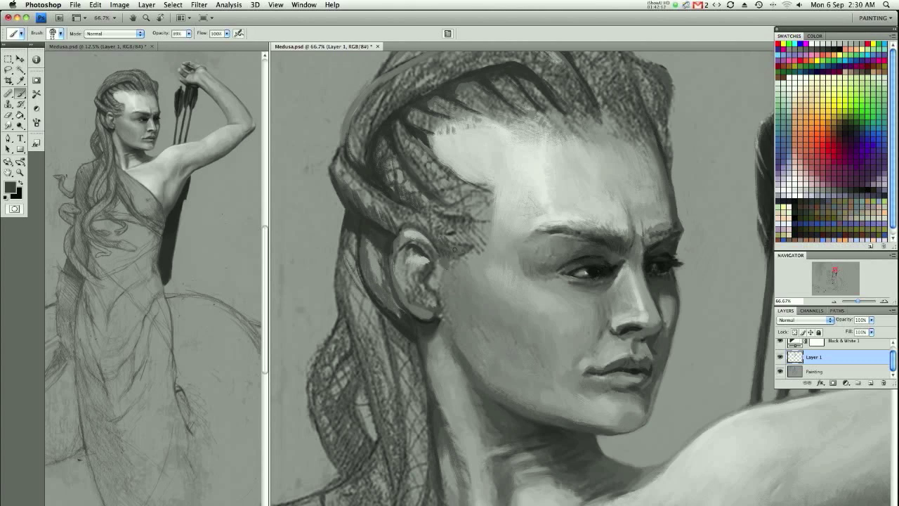
pyautogui.keyDown('alt'); pyautogui.click(406, 239); pyautogui.keyUp('alt')
pyautogui.moveTo(436, 260)
pyautogui.mouseDown()
pyautogui.moveTo(430, 286)
pyautogui.moveTo(439, 306)
pyautogui.mouseUp()
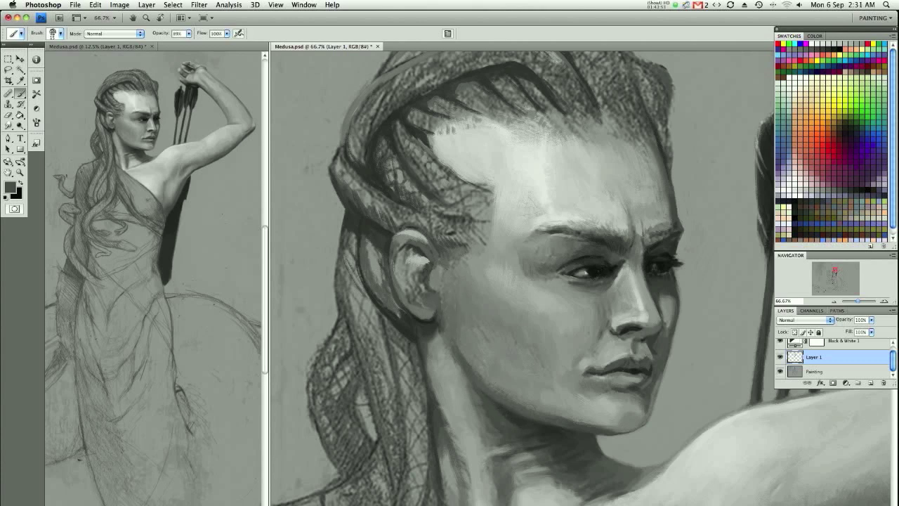
# Line the ear's front in dark grey, model the inner ear, and shadow below it
pyautogui.keyDown('alt'); pyautogui.click(403, 274); pyautogui.keyUp('alt')
pyautogui.moveTo(398, 247); pyautogui.dragTo(402, 310)
pyautogui.moveTo(380, 261)
pyautogui.mouseDown()
pyautogui.moveTo(406, 302)
pyautogui.moveTo(393, 272)
pyautogui.moveTo(406, 268)
pyautogui.mouseUp()
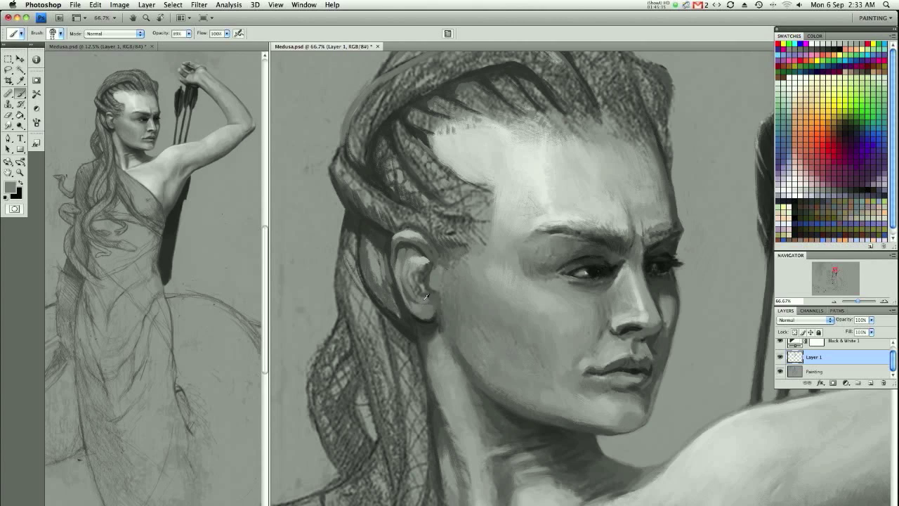
pyautogui.moveTo(405, 243)
pyautogui.mouseDown()
pyautogui.moveTo(402, 269)
pyautogui.moveTo(424, 259)
pyautogui.moveTo(416, 284)
pyautogui.moveTo(434, 300)
pyautogui.mouseUp()
pyautogui.keyDown('alt'); pyautogui.click(420, 280); pyautogui.keyUp('alt')
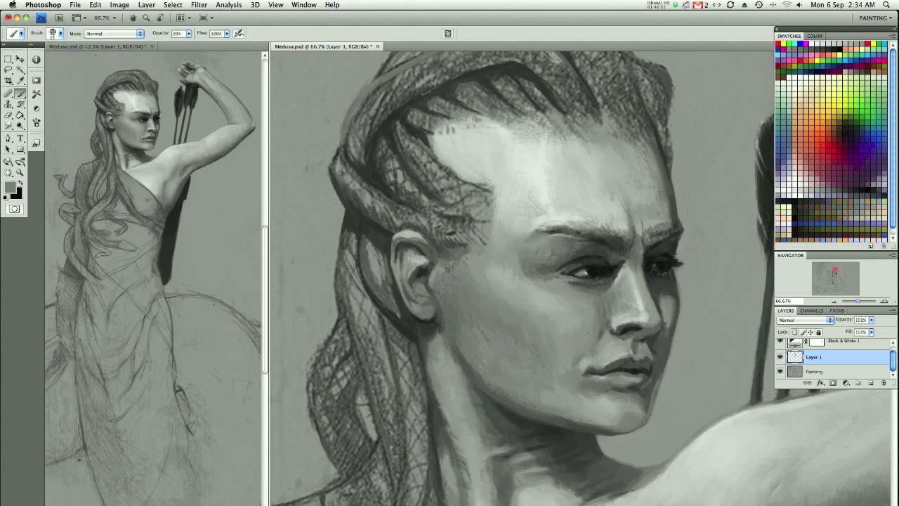
pyautogui.moveTo(444, 338); pyautogui.dragTo(438, 330)
# Hatch strands above the ear and lighten the hair toward the temple and hairline
pyautogui.keyDown('alt'); pyautogui.click(441, 246); pyautogui.keyUp('alt')
pyautogui.moveTo(400, 210)
pyautogui.mouseDown()
pyautogui.moveTo(475, 248)
pyautogui.moveTo(444, 224)
pyautogui.moveTo(476, 193)
pyautogui.moveTo(432, 167)
pyautogui.mouseUp()
pyautogui.moveTo(488, 218)
pyautogui.mouseDown()
pyautogui.moveTo(407, 131)
pyautogui.moveTo(456, 132)
pyautogui.moveTo(436, 125)
pyautogui.moveTo(400, 142)
pyautogui.moveTo(416, 172)
pyautogui.moveTo(383, 156)
pyautogui.mouseUp()
pyautogui.keyDown('alt'); pyautogui.click(401, 121); pyautogui.keyUp('alt')
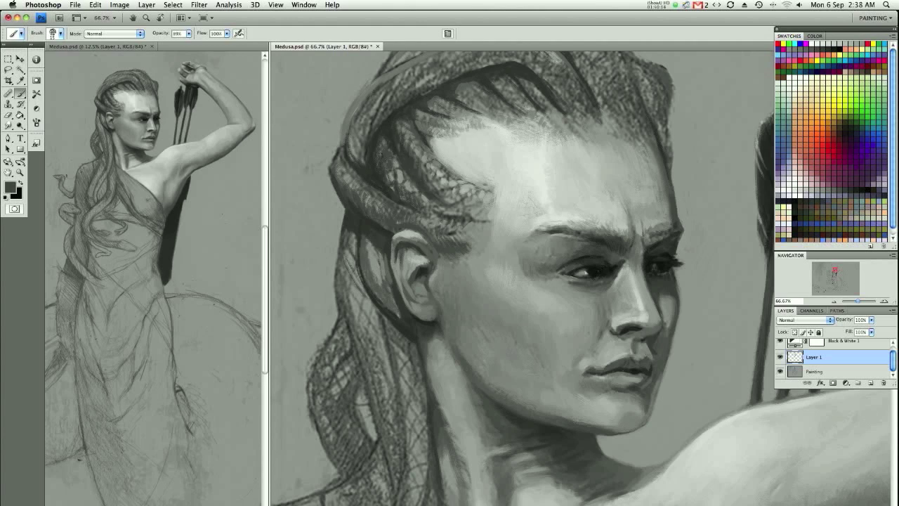
# Define lighter braided strands near the ear and darken the strands below the braid
pyautogui.keyDown('alt'); pyautogui.click(384, 167); pyautogui.keyUp('alt')
pyautogui.keyDown('alt'); pyautogui.click(400, 200); pyautogui.keyUp('alt')
pyautogui.moveTo(387, 199)
pyautogui.mouseDown()
pyautogui.moveTo(409, 215)
pyautogui.moveTo(352, 184)
pyautogui.moveTo(335, 207)
pyautogui.moveTo(387, 240)
pyautogui.mouseUp()
pyautogui.moveTo(350, 217)
pyautogui.mouseDown()
pyautogui.moveTo(351, 344)
pyautogui.moveTo(348, 237)
pyautogui.mouseUp()
pyautogui.keyDown('alt'); pyautogui.click(346, 265); pyautogui.keyUp('alt')
# Add dark strokes to the upper hair
pyautogui.moveTo(475, 93)
pyautogui.mouseDown()
pyautogui.moveTo(485, 116)
pyautogui.moveTo(423, 134)
pyautogui.mouseUp()
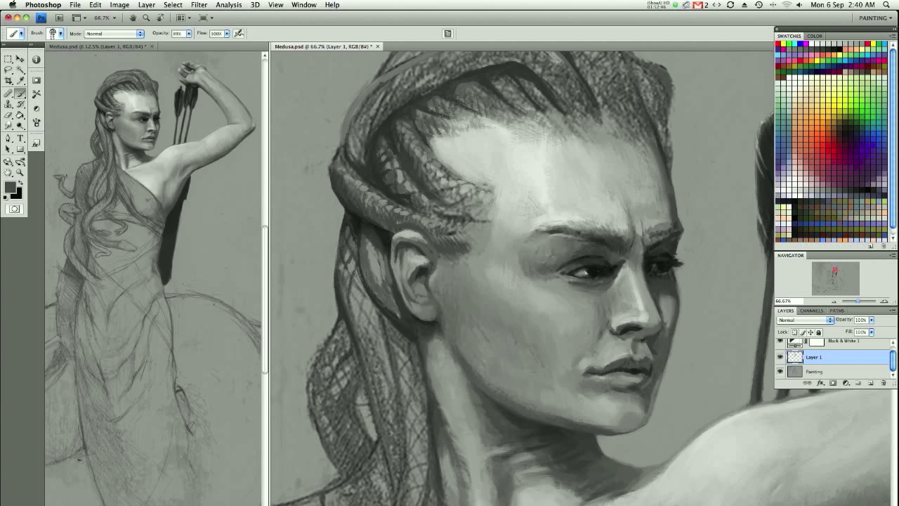
pyautogui.moveTo(492, 140); pyautogui.dragTo(486, 158)
pyautogui.keyDown('alt'); pyautogui.click(496, 103); pyautogui.keyUp('alt')
pyautogui.moveTo(497, 100); pyautogui.dragTo(447, 139)
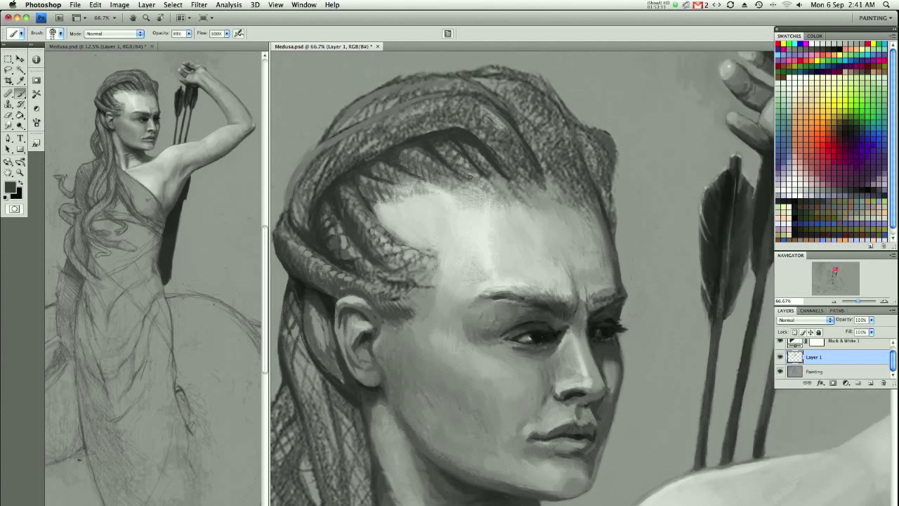
# Lighten the hairline texture and hatch light grey strokes along the hair crown
pyautogui.moveTo(383, 224); pyautogui.dragTo(415, 221)
pyautogui.keyDown('alt'); pyautogui.click(456, 131); pyautogui.keyUp('alt')
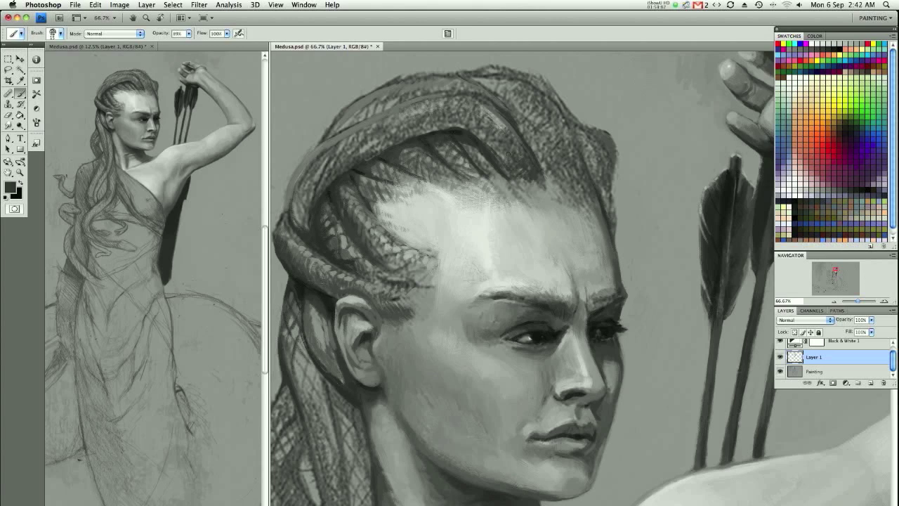
pyautogui.moveTo(371, 205); pyautogui.dragTo(404, 229)
pyautogui.keyDown('alt'); pyautogui.click(405, 229); pyautogui.keyUp('alt')
pyautogui.moveTo(338, 189); pyautogui.dragTo(325, 229)
pyautogui.moveTo(375, 161)
pyautogui.mouseDown()
pyautogui.moveTo(324, 222)
pyautogui.moveTo(450, 131)
pyautogui.mouseUp()
pyautogui.moveTo(524, 123); pyautogui.dragTo(406, 149)
# Add small dark grey scale hatching along the crown braids
pyautogui.keyDown('alt'); pyautogui.click(461, 138); pyautogui.keyUp('alt')
pyautogui.moveTo(491, 146)
pyautogui.mouseDown()
pyautogui.moveTo(563, 209)
pyautogui.moveTo(555, 223)
pyautogui.mouseUp()
pyautogui.keyDown('alt'); pyautogui.click(542, 194); pyautogui.keyUp('alt')
pyautogui.keyDown('alt'); pyautogui.click(533, 206); pyautogui.keyUp('alt')
pyautogui.moveTo(517, 183)
pyautogui.mouseDown()
pyautogui.moveTo(439, 202)
pyautogui.moveTo(483, 222)
pyautogui.mouseUp()
pyautogui.keyDown('alt'); pyautogui.click(437, 201); pyautogui.keyUp('alt')
pyautogui.keyDown('alt'); pyautogui.click(437, 182); pyautogui.keyUp('alt')
pyautogui.moveTo(450, 177); pyautogui.dragTo(390, 195)
pyautogui.keyDown('alt'); pyautogui.click(413, 194); pyautogui.keyUp('alt')
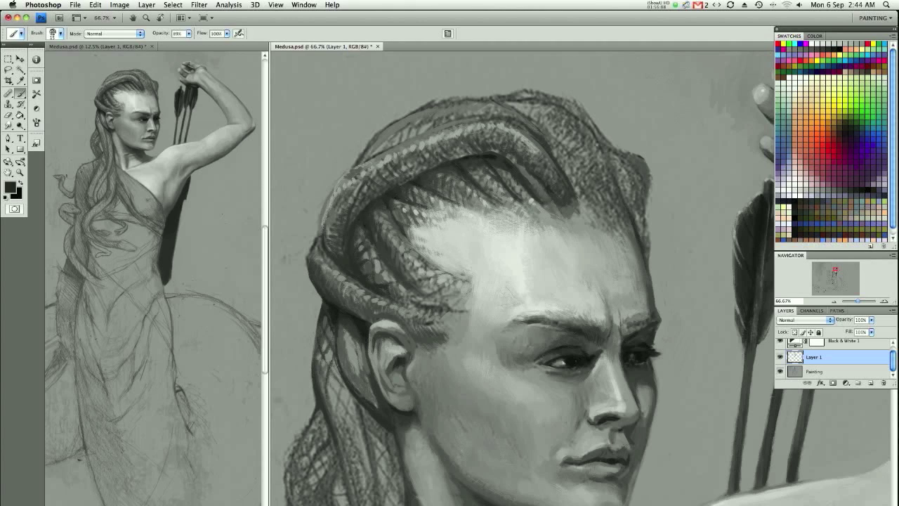
# Hatch light highlights along the hair top and the braid's left edge
pyautogui.keyDown('alt'); pyautogui.click(465, 235); pyautogui.keyUp('alt')
pyautogui.moveTo(506, 124)
pyautogui.mouseDown()
pyautogui.moveTo(480, 120)
pyautogui.moveTo(559, 168)
pyautogui.mouseUp()
pyautogui.moveTo(460, 126)
pyautogui.mouseDown()
pyautogui.moveTo(324, 205)
pyautogui.moveTo(309, 267)
pyautogui.moveTo(310, 257)
pyautogui.mouseUp()
pyautogui.keyDown('alt'); pyautogui.click(315, 274); pyautogui.keyUp('alt')
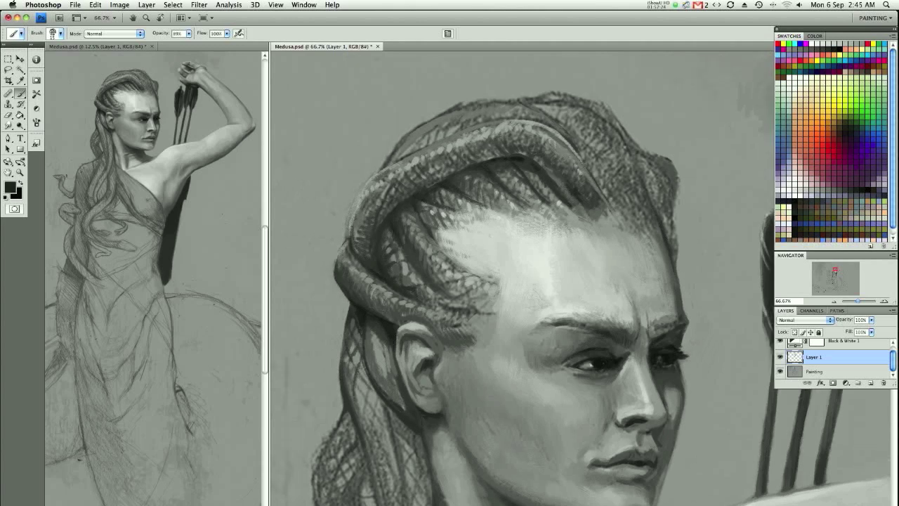
# Add a small dark stroke above the ear and sample forehead greys
pyautogui.scroll(-5, 421, 419)
pyautogui.hscroll(-5, 421, 419)
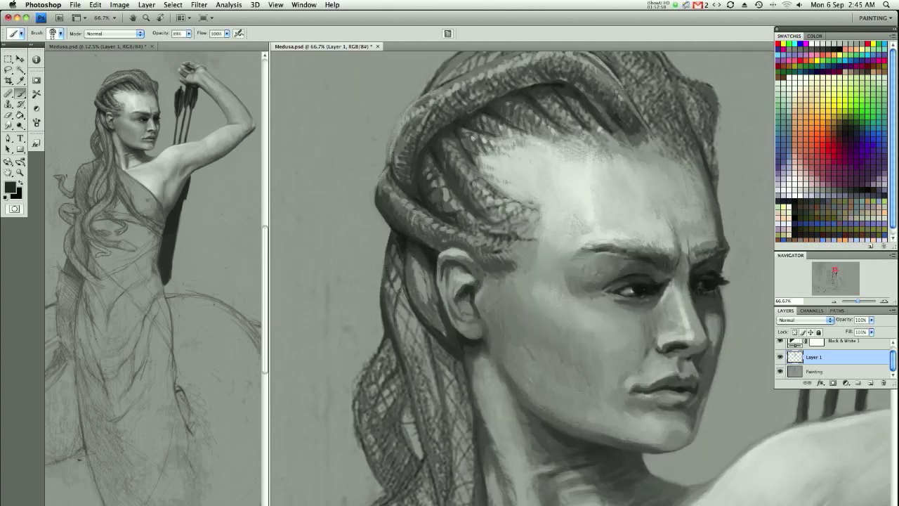
pyautogui.moveTo(426, 240); pyautogui.dragTo(441, 248)
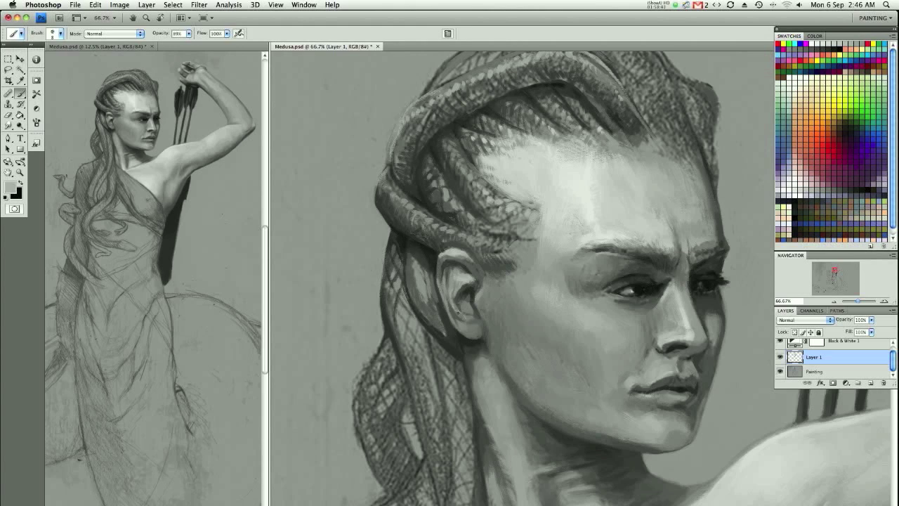
pyautogui.keyDown('alt'); pyautogui.click(420, 248); pyautogui.keyUp('alt')
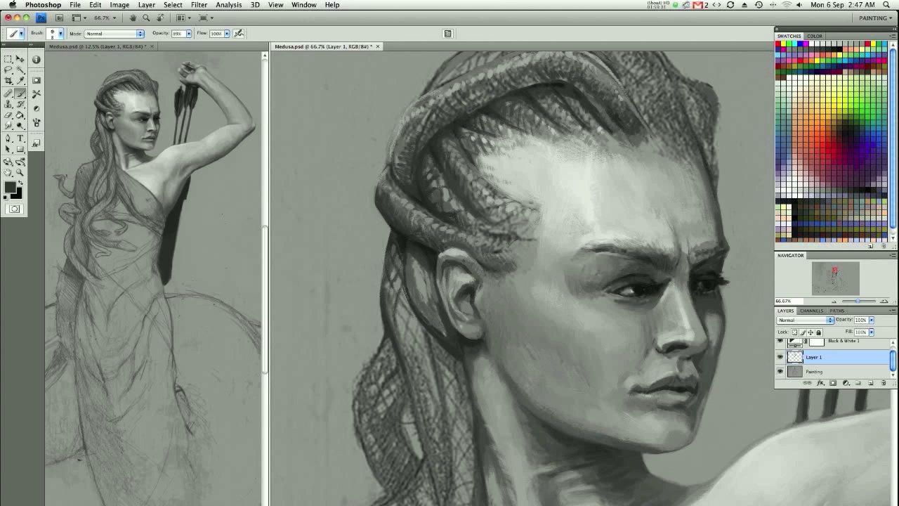
pyautogui.keyDown('alt'); pyautogui.click(482, 219); pyautogui.keyUp('alt')
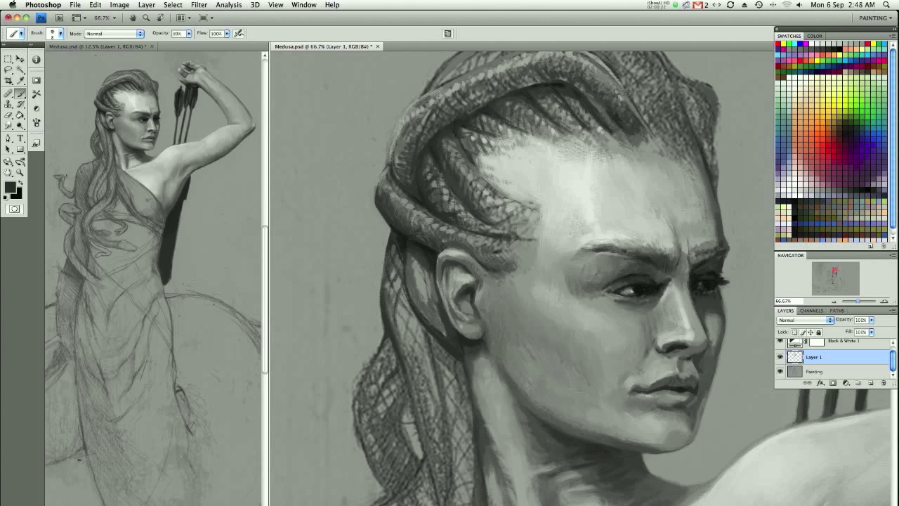
pyautogui.keyDown('alt'); pyautogui.click(534, 190); pyautogui.keyUp('alt')
# Paint a light grey highlight along the top edge of the braids
pyautogui.moveTo(538, 255); pyautogui.dragTo(485, 311)
pyautogui.keyDown('alt'); pyautogui.click(416, 134); pyautogui.keyUp('alt')
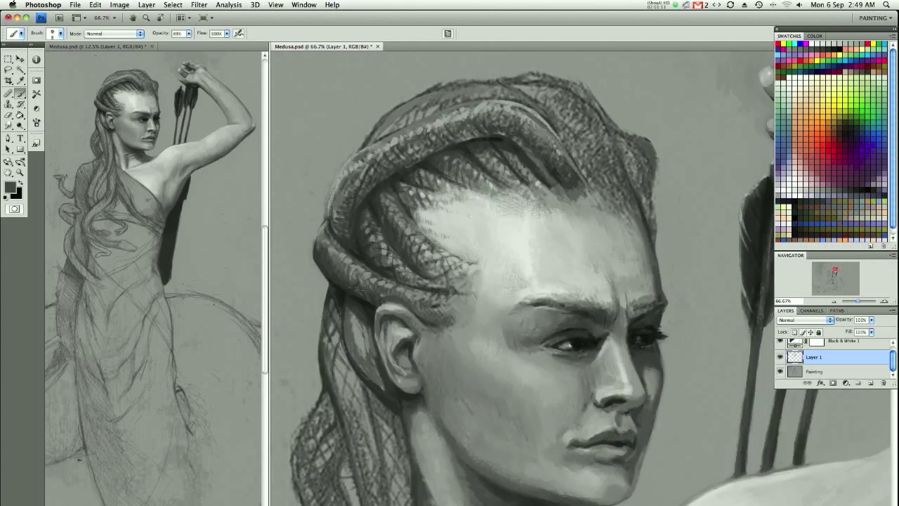
pyautogui.keyDown('alt'); pyautogui.click(376, 131); pyautogui.keyUp('alt')
pyautogui.keyDown('alt'); pyautogui.click(630, 172); pyautogui.keyUp('alt')
pyautogui.moveTo(630, 172); pyautogui.dragTo(552, 158)
pyautogui.moveTo(420, 70)
pyautogui.mouseDown()
pyautogui.moveTo(506, 79)
pyautogui.moveTo(577, 144)
pyautogui.moveTo(552, 165)
pyautogui.mouseUp()
pyautogui.keyDown('alt'); pyautogui.click(565, 137); pyautogui.keyUp('alt')
# Stroke light highlight strands across the top of the hair
pyautogui.keyDown('alt'); pyautogui.click(555, 147); pyautogui.keyUp('alt')
pyautogui.moveTo(480, 109); pyautogui.dragTo(456, 132)
pyautogui.moveTo(421, 81); pyautogui.dragTo(516, 151)
pyautogui.moveTo(366, 88); pyautogui.dragTo(422, 81)
pyautogui.moveTo(510, 145)
pyautogui.mouseDown()
pyautogui.moveTo(565, 179)
pyautogui.moveTo(579, 240)
pyautogui.mouseUp()
# Add light strokes and a short dark stroke along the hair's right edge
pyautogui.keyDown('alt'); pyautogui.click(573, 211); pyautogui.keyUp('alt')
pyautogui.moveTo(566, 170); pyautogui.dragTo(565, 197)
pyautogui.keyDown('alt'); pyautogui.click(534, 172); pyautogui.keyUp('alt')
pyautogui.moveTo(523, 162); pyautogui.dragTo(555, 186)
pyautogui.keyDown('alt'); pyautogui.click(525, 169); pyautogui.keyUp('alt')
pyautogui.moveTo(575, 218); pyautogui.dragTo(576, 250)
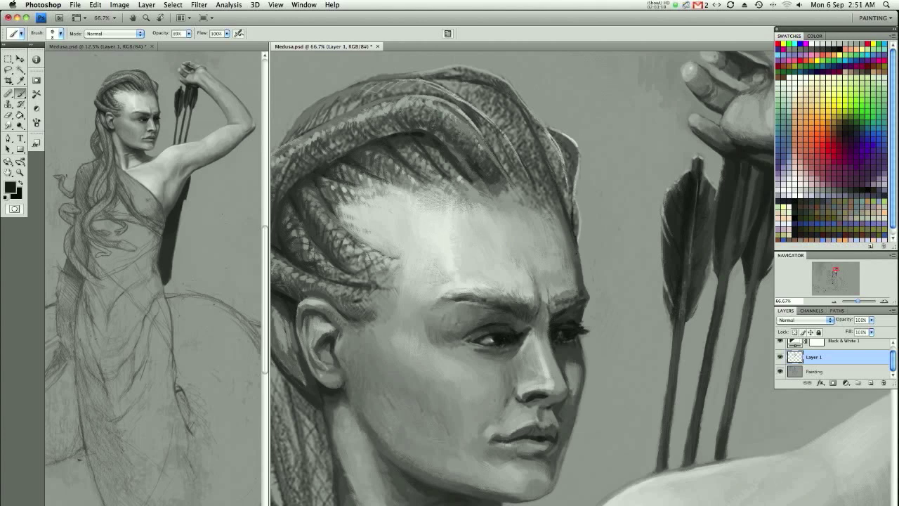
# Highlight the hair top and left edge, then darken the left edge's outer strokes
pyautogui.keyDown('alt'); pyautogui.click(477, 90); pyautogui.keyUp('alt')
pyautogui.moveTo(465, 87); pyautogui.dragTo(505, 106)
pyautogui.moveTo(361, 90)
pyautogui.mouseDown()
pyautogui.moveTo(328, 105)
pyautogui.moveTo(393, 85)
pyautogui.mouseUp()
pyautogui.moveTo(422, 281); pyautogui.dragTo(545, 253)
pyautogui.moveTo(400, 121); pyautogui.dragTo(423, 105)
pyautogui.moveTo(378, 153)
pyautogui.mouseDown()
pyautogui.moveTo(366, 208)
pyautogui.moveTo(375, 156)
pyautogui.mouseUp()
pyautogui.keyDown('alt'); pyautogui.click(382, 175); pyautogui.keyUp('alt')
pyautogui.keyDown('alt'); pyautogui.click(391, 189); pyautogui.keyUp('alt')
pyautogui.moveTo(390, 192); pyautogui.dragTo(395, 184)
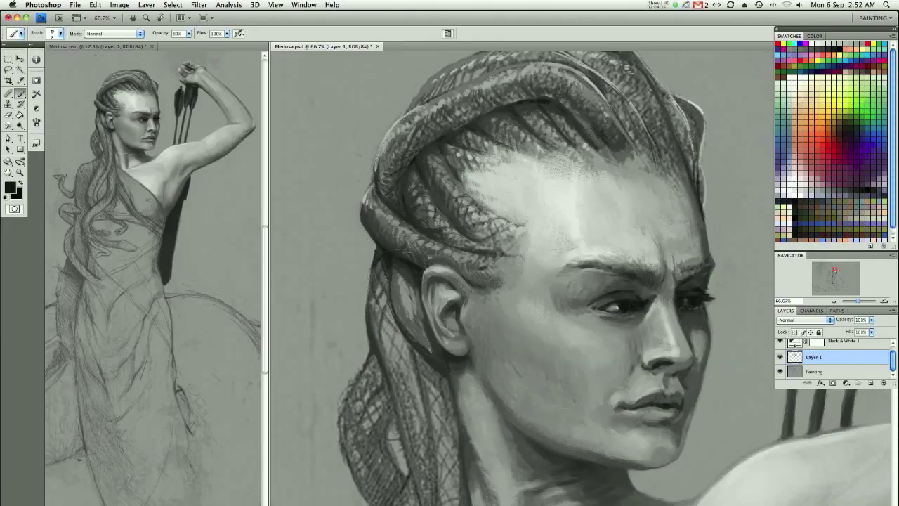